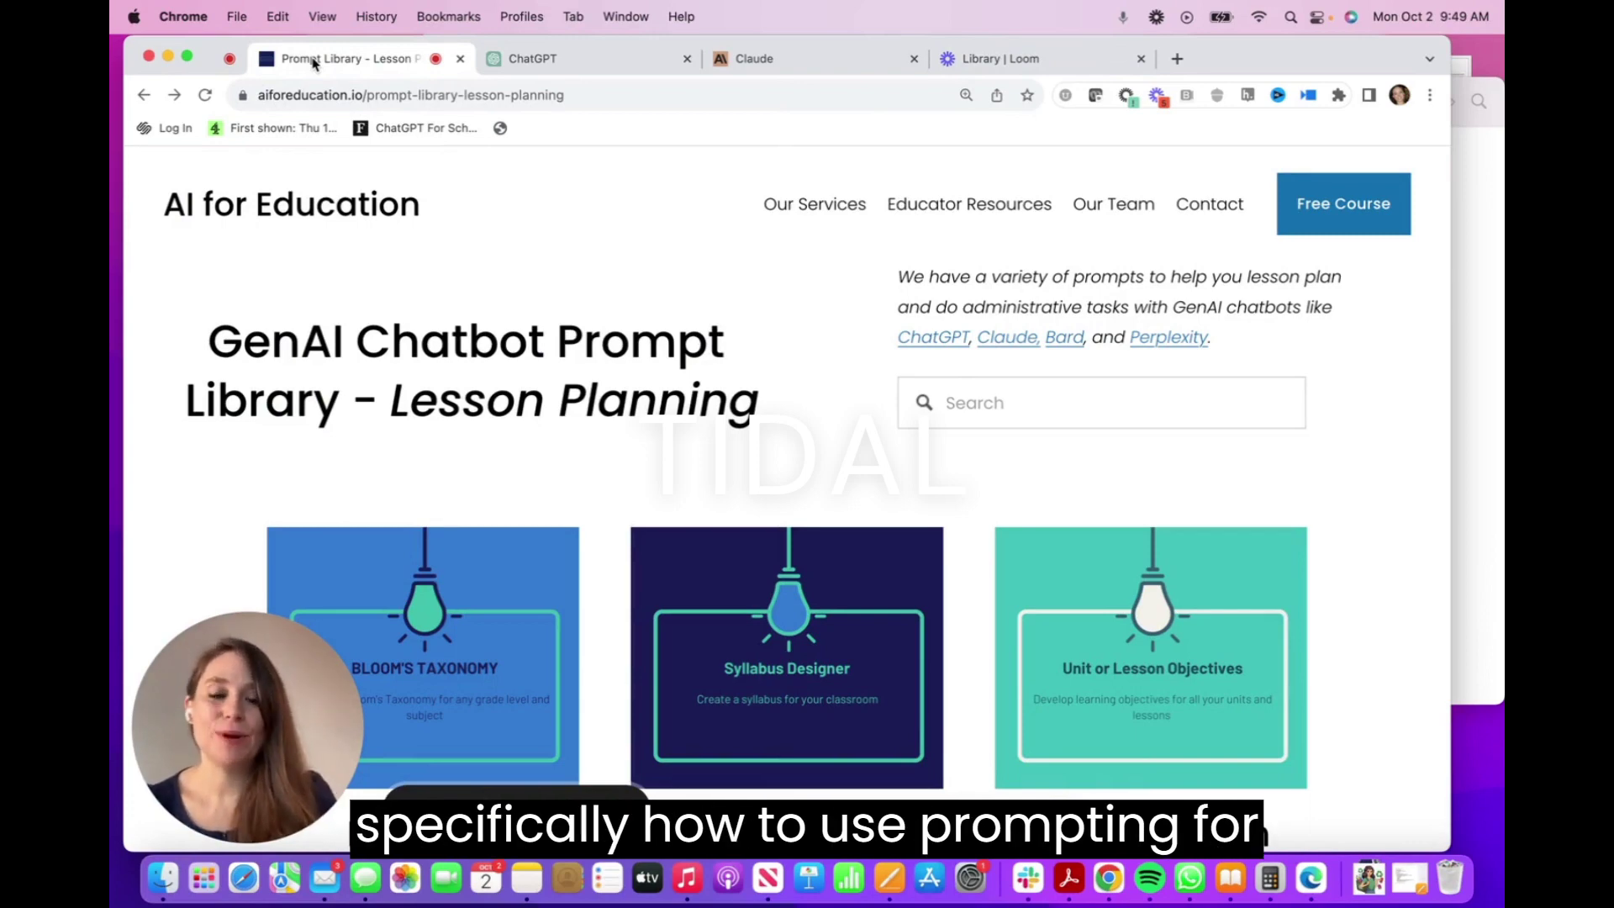
- Return to the main prompt library and open the Lesson Planning prompt category
{"action": "scroll", "coordinate": [435, 193], "scroll_direction": "down", "scroll_amount": 3}
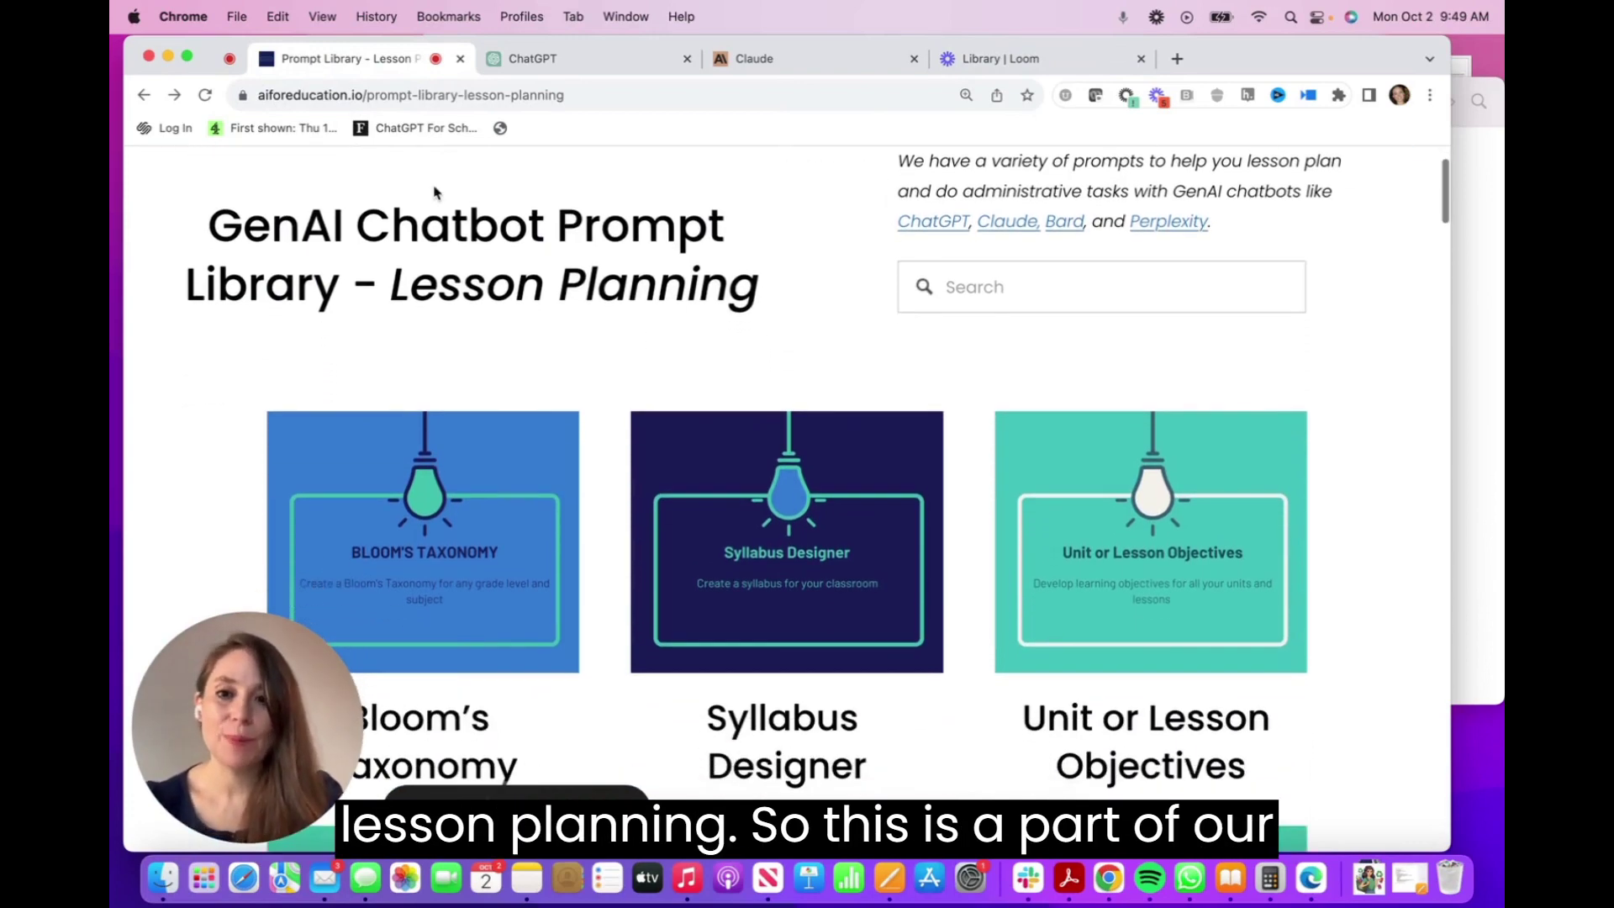
{"action": "scroll", "coordinate": [435, 189], "scroll_direction": "down", "scroll_amount": 2}
{"action": "scroll", "coordinate": [435, 190], "scroll_direction": "up", "scroll_amount": 2}
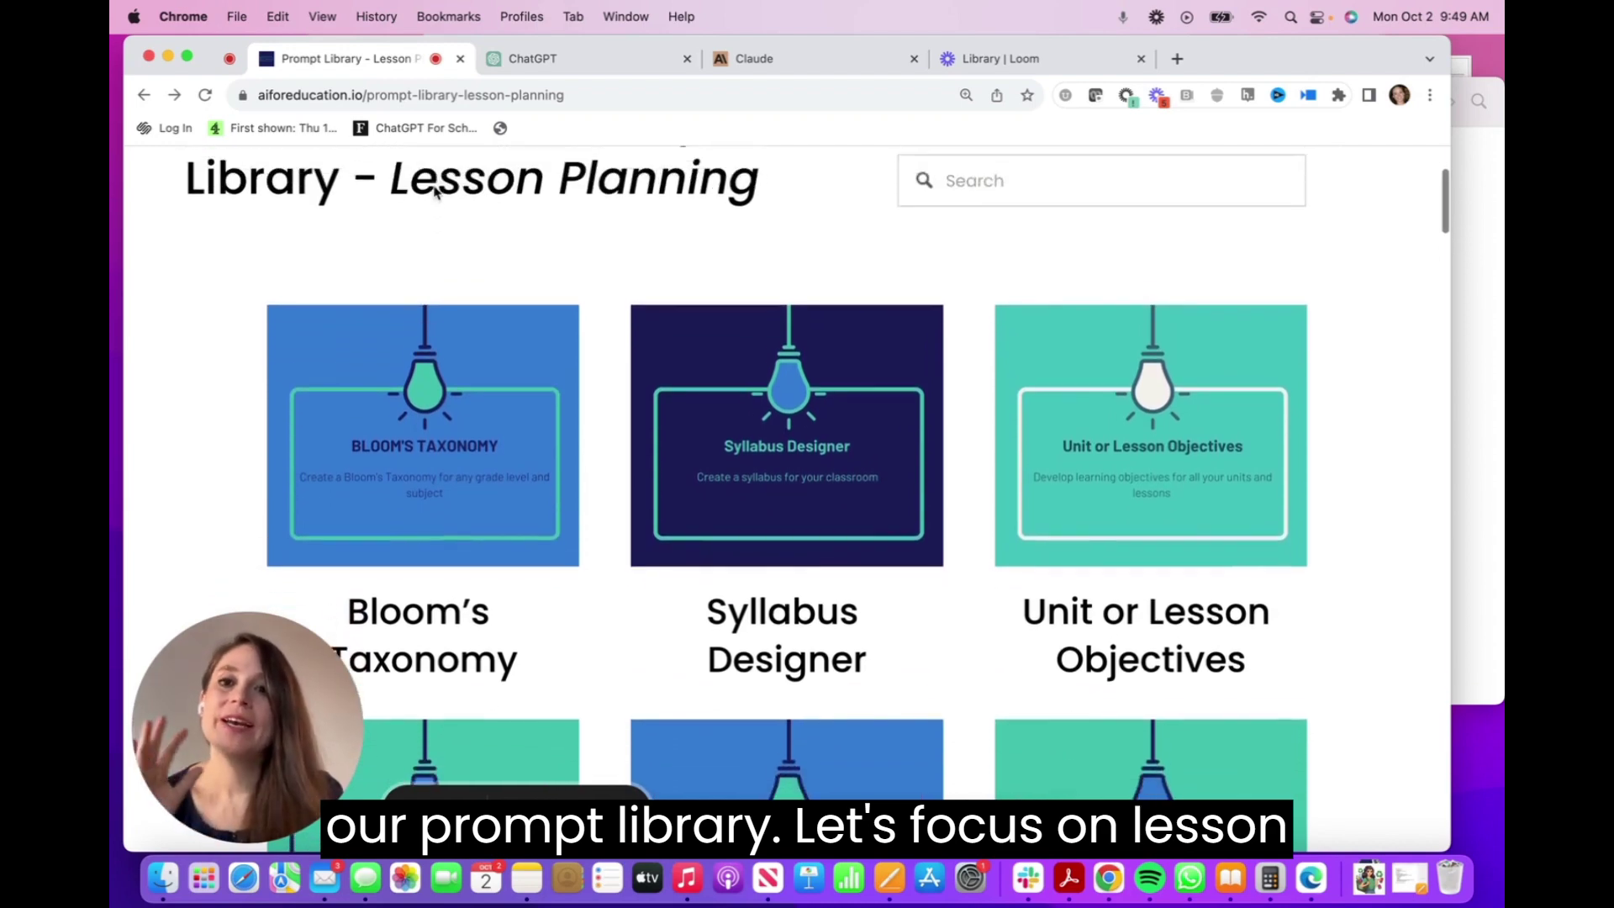
{"action": "key", "text": "super+bracketleft"}
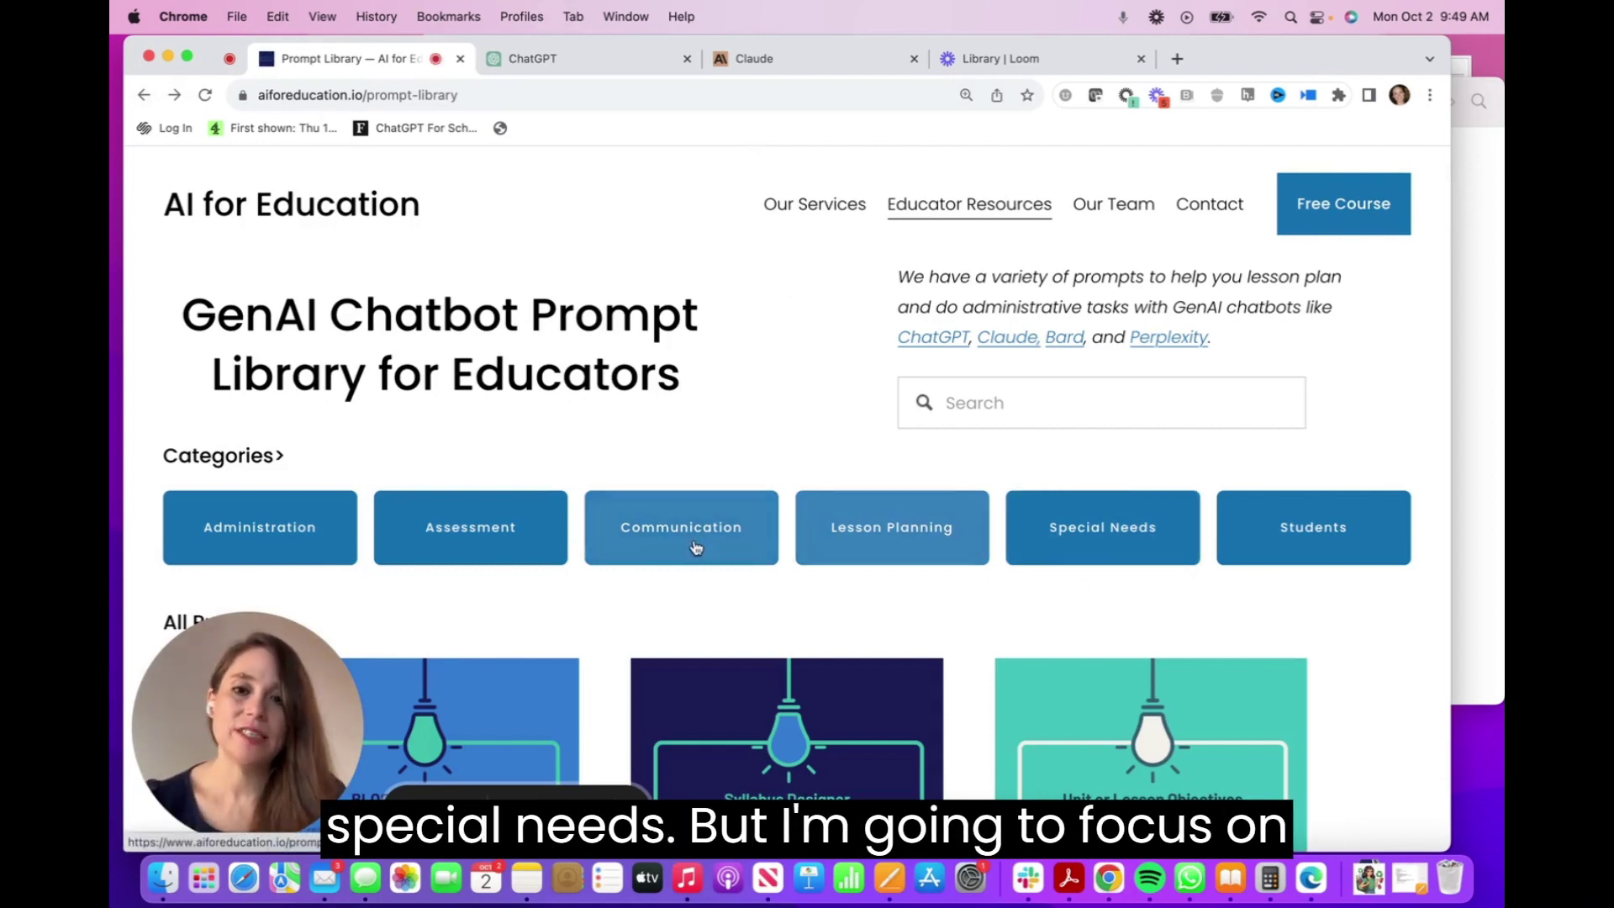
{"action": "left_click", "coordinate": [853, 546]}
{"action": "scroll", "coordinate": [853, 547], "scroll_direction": "down", "scroll_amount": 2}
{"action": "scroll", "coordinate": [853, 545], "scroll_direction": "down", "scroll_amount": 6}
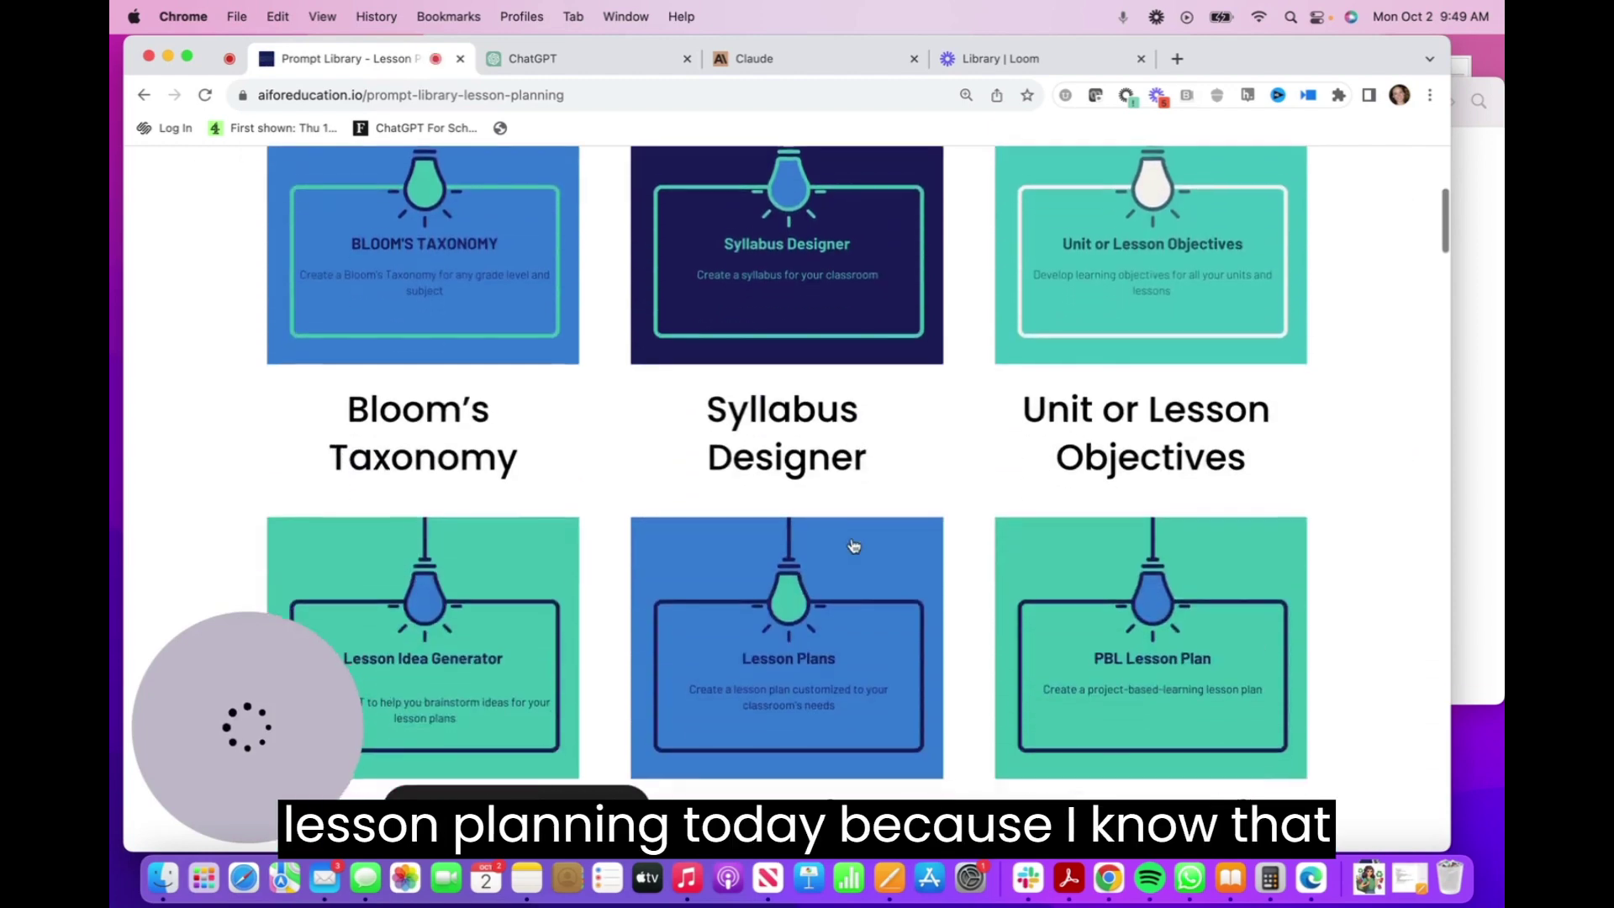
{"action": "scroll", "coordinate": [854, 545], "scroll_direction": "down", "scroll_amount": 3}
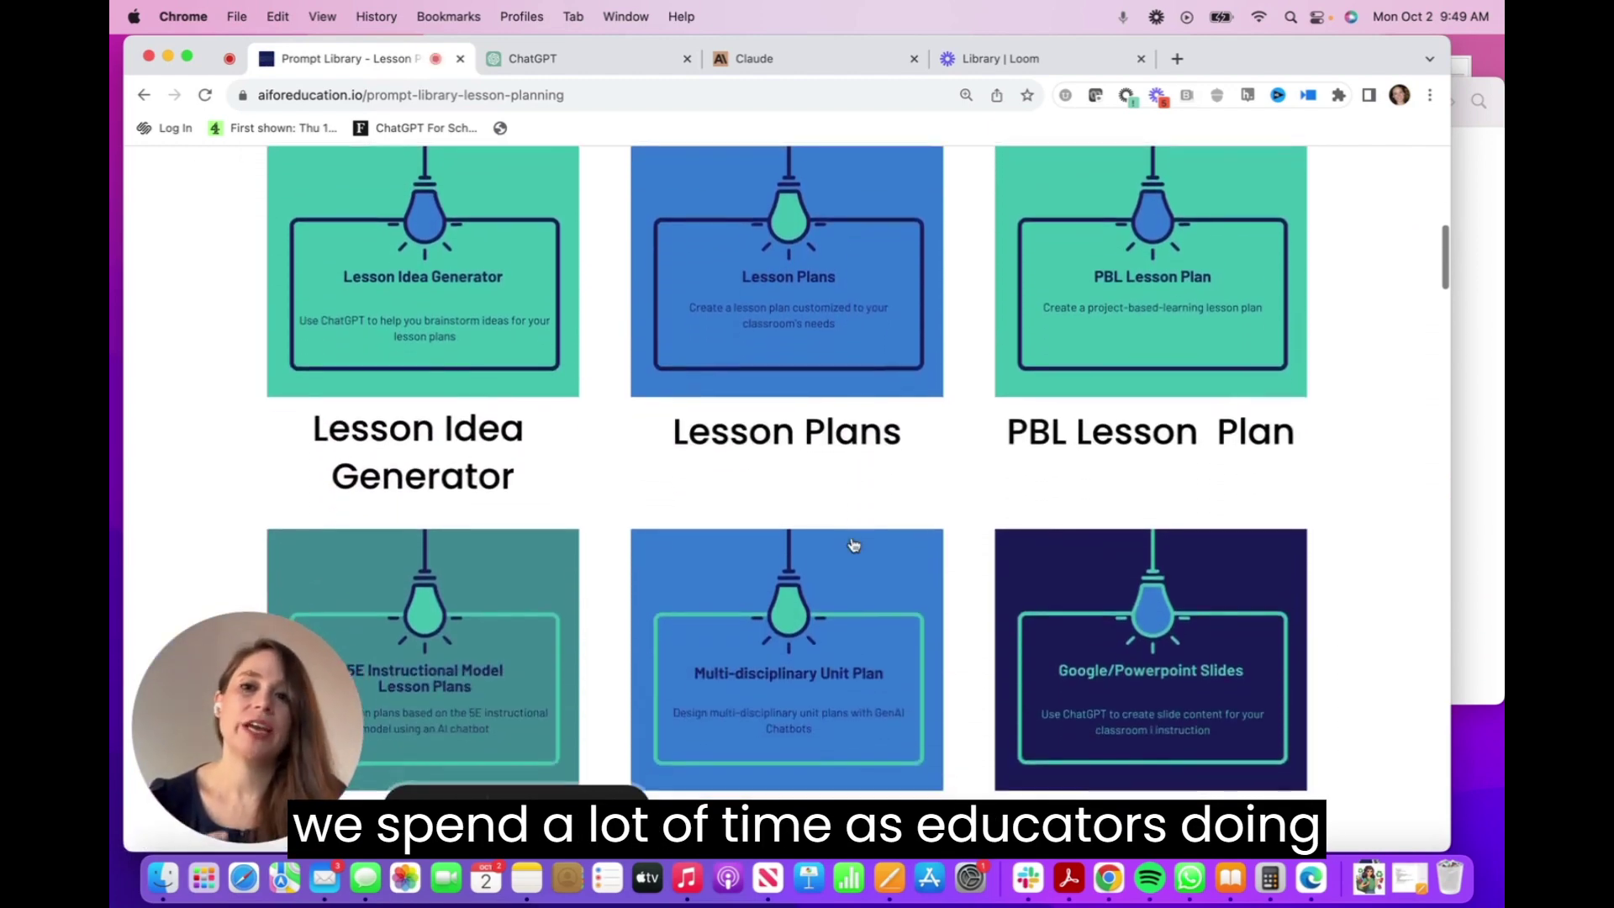
{"action": "scroll", "coordinate": [853, 545], "scroll_direction": "down", "scroll_amount": 6}
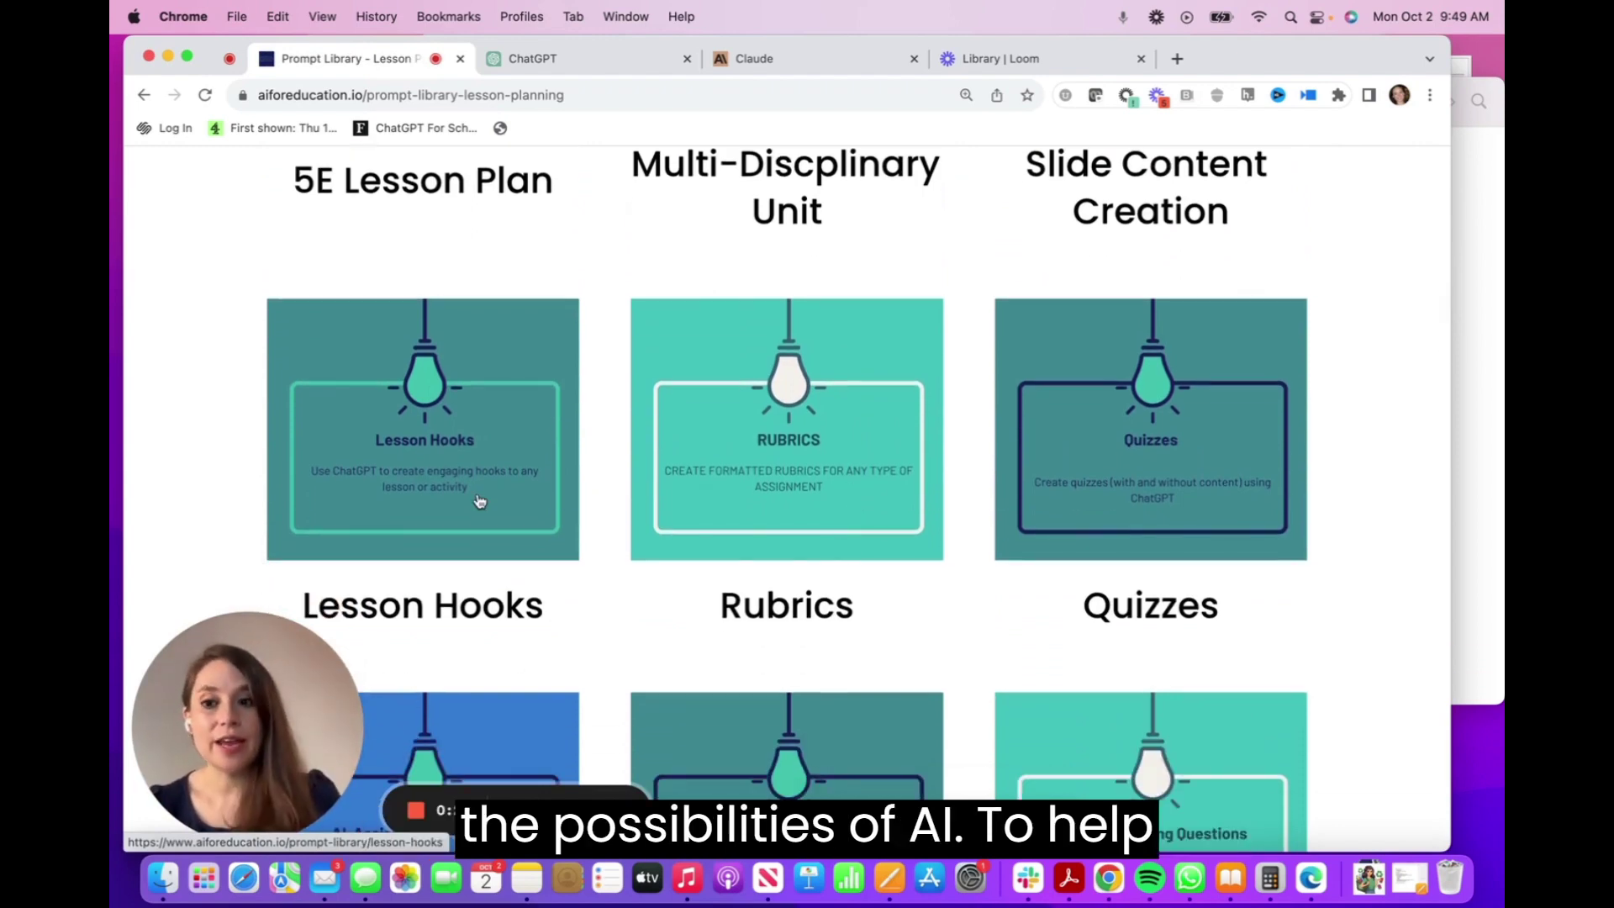
- On the Lesson Hooks prompt page, select the whole recycling example prompt paragraph
{"action": "left_click", "coordinate": [480, 501]}
{"action": "scroll", "coordinate": [479, 501], "scroll_direction": "down", "scroll_amount": 3}
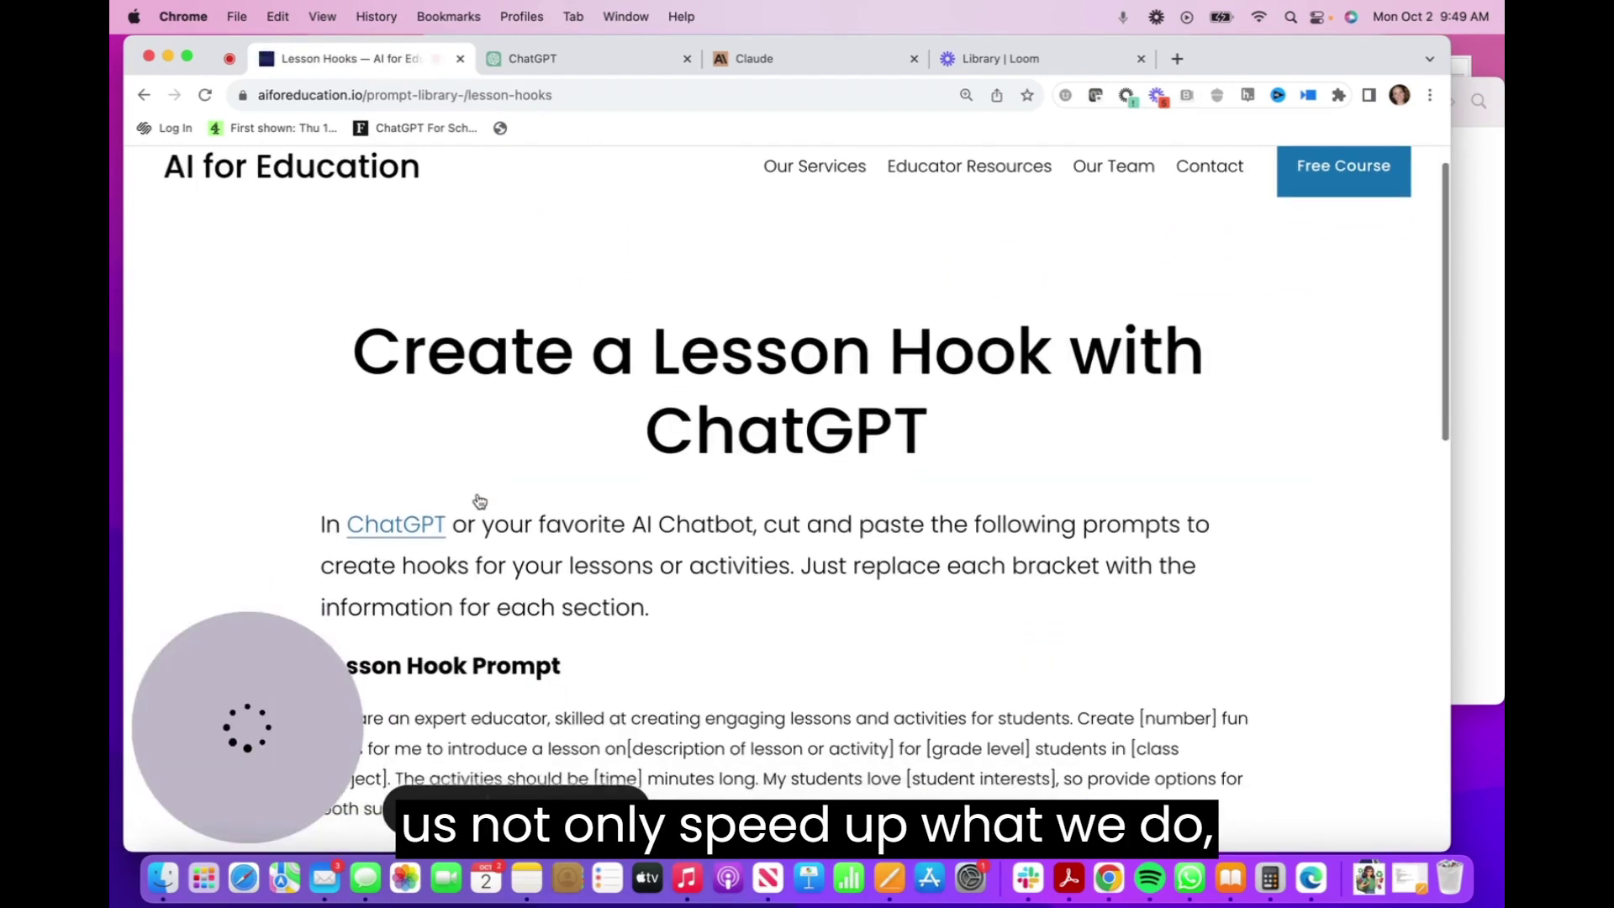
{"action": "scroll", "coordinate": [479, 501], "scroll_direction": "down", "scroll_amount": 4}
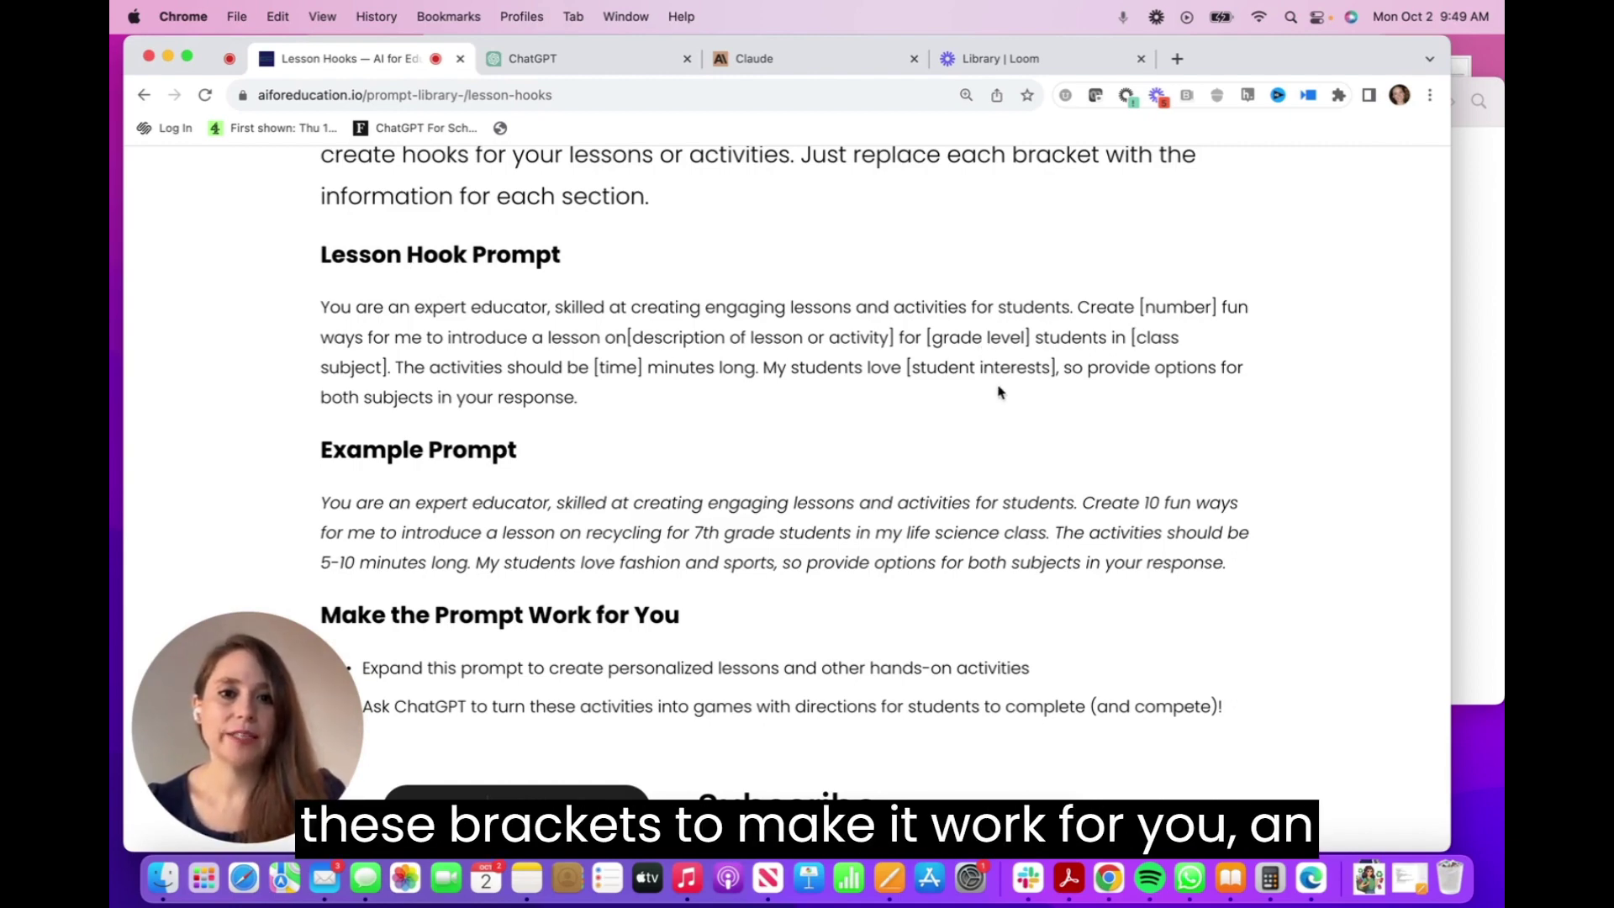
{"action": "scroll", "coordinate": [1000, 392], "scroll_direction": "down", "scroll_amount": 2}
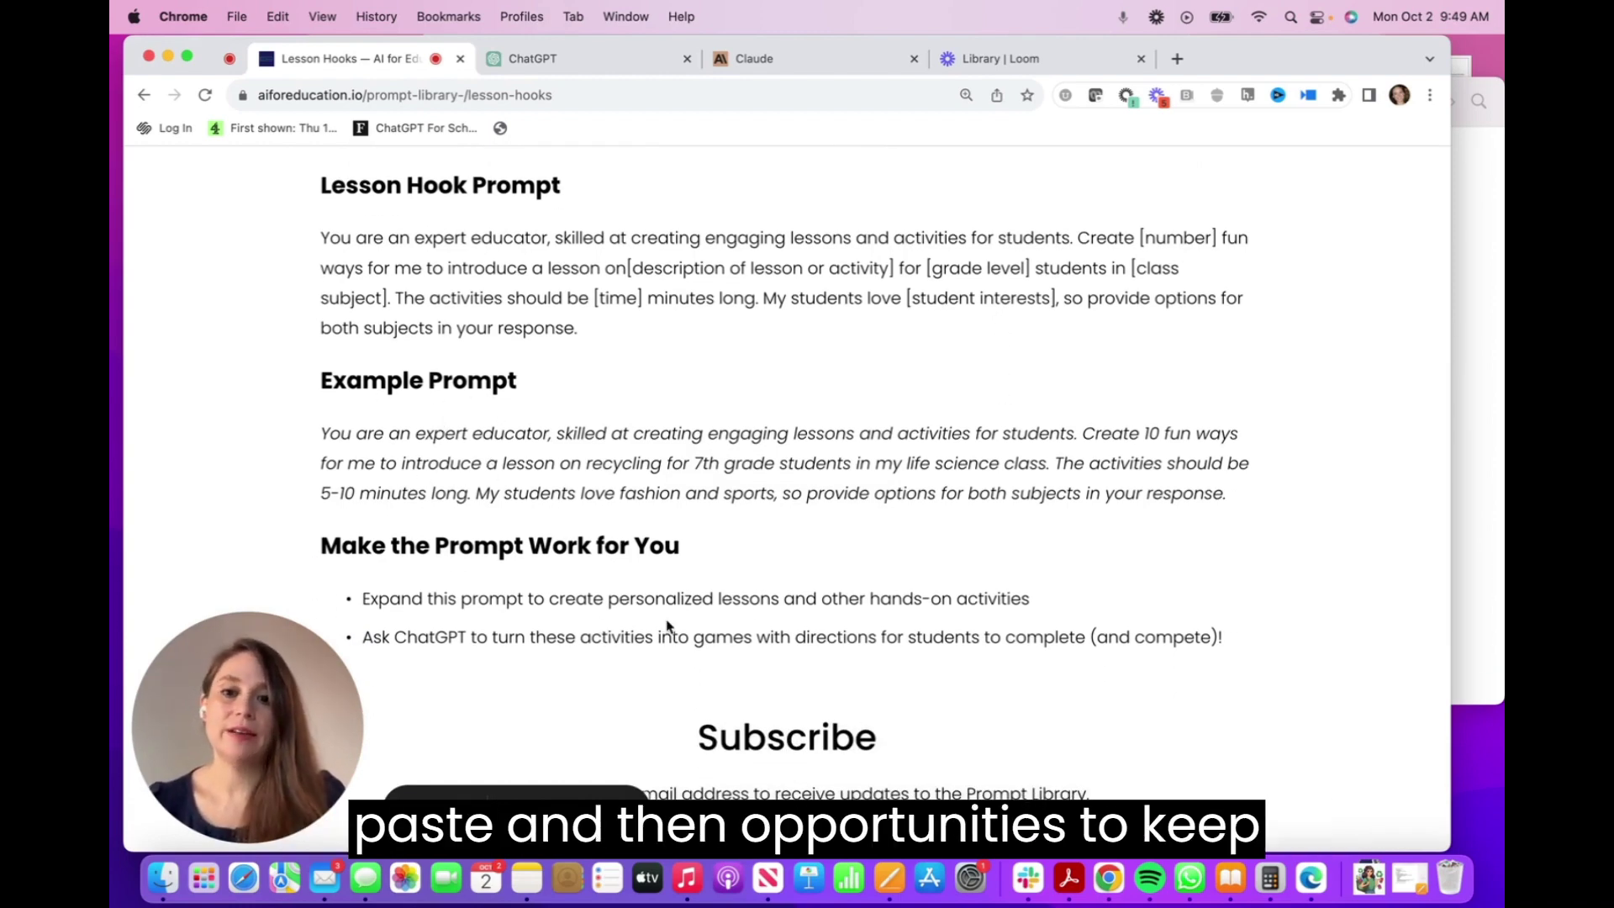
{"action": "triple_click", "coordinate": [795, 494]}
{"action": "key", "text": "super+c"}
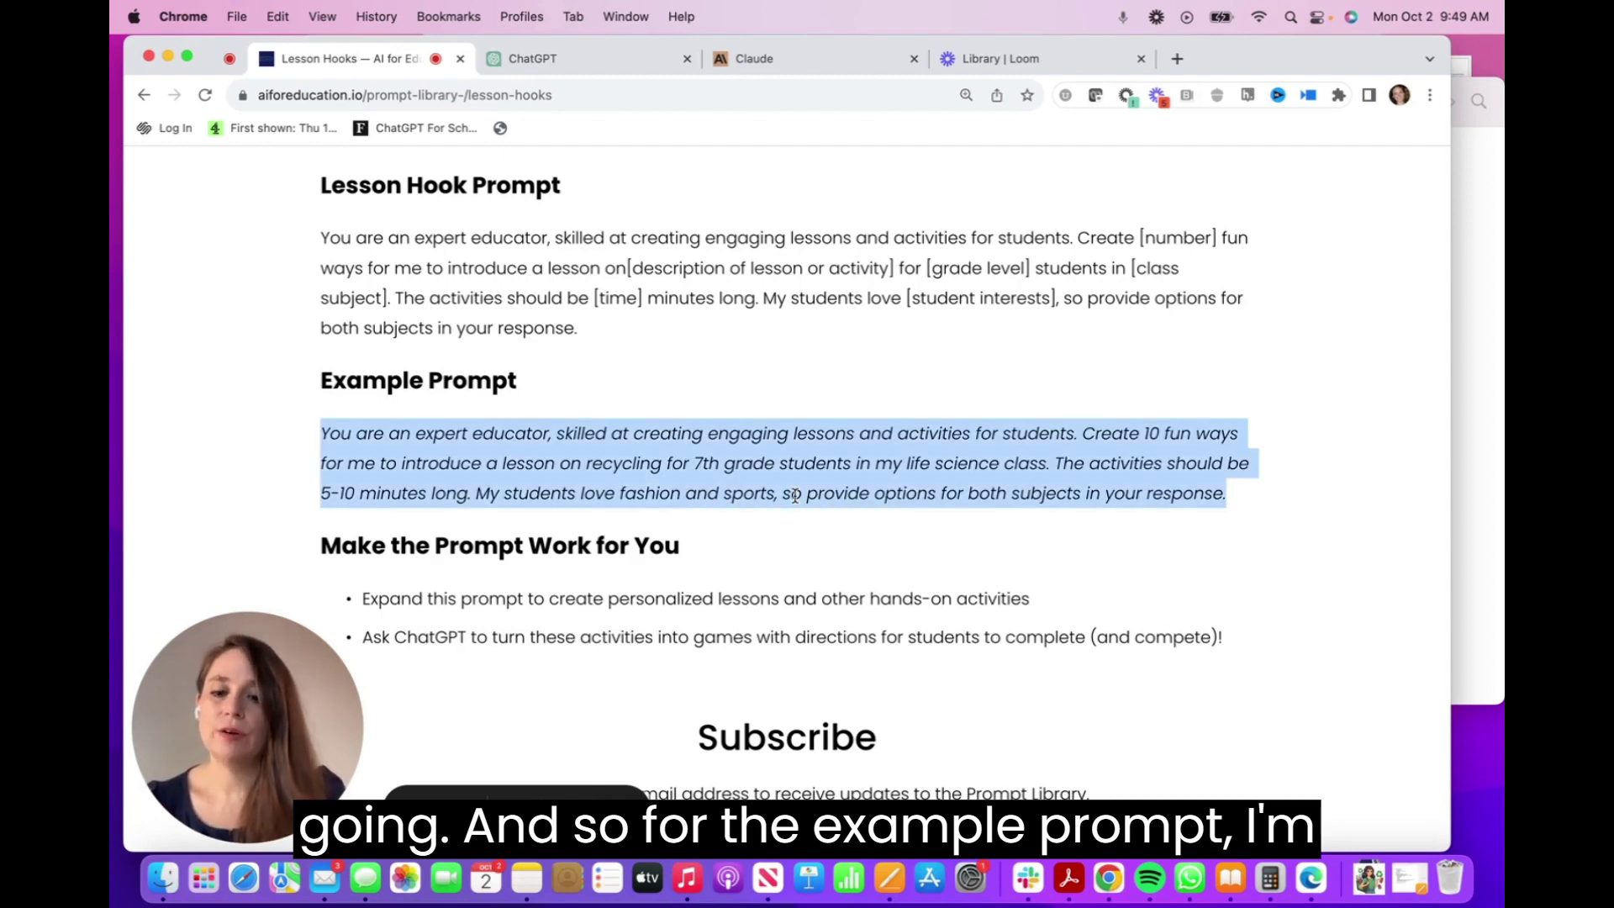
- Paste the recycling lesson-hook prompt for 7th graders into a new GPT-3.5 chat's message box
{"action": "left_click", "coordinate": [617, 67]}
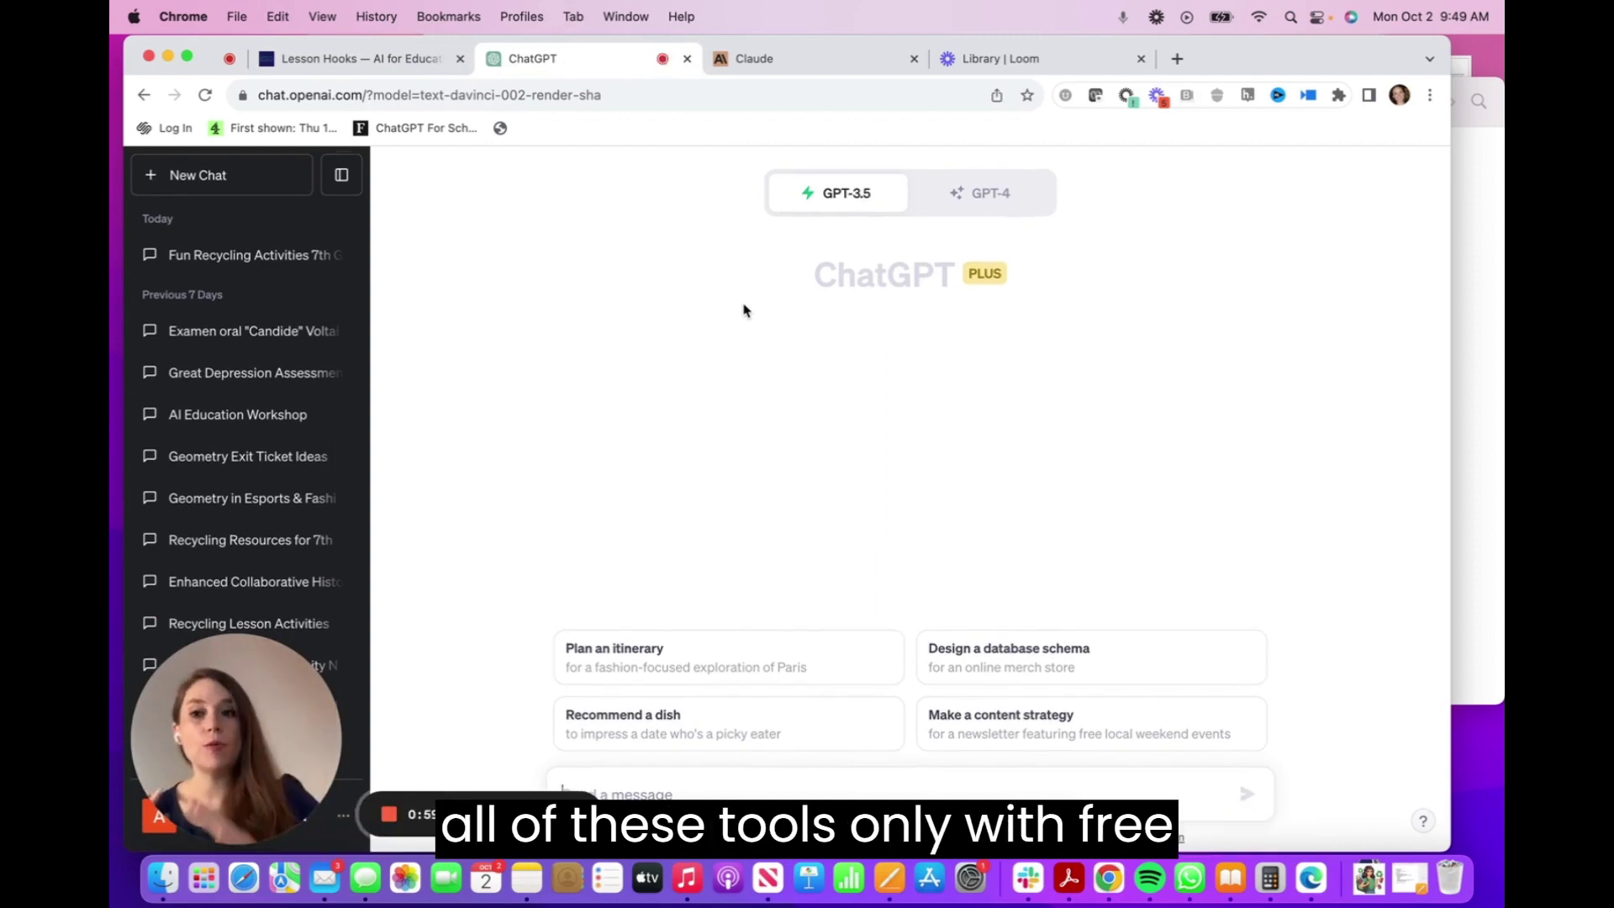
{"action": "mouse_move", "coordinate": [841, 206]}
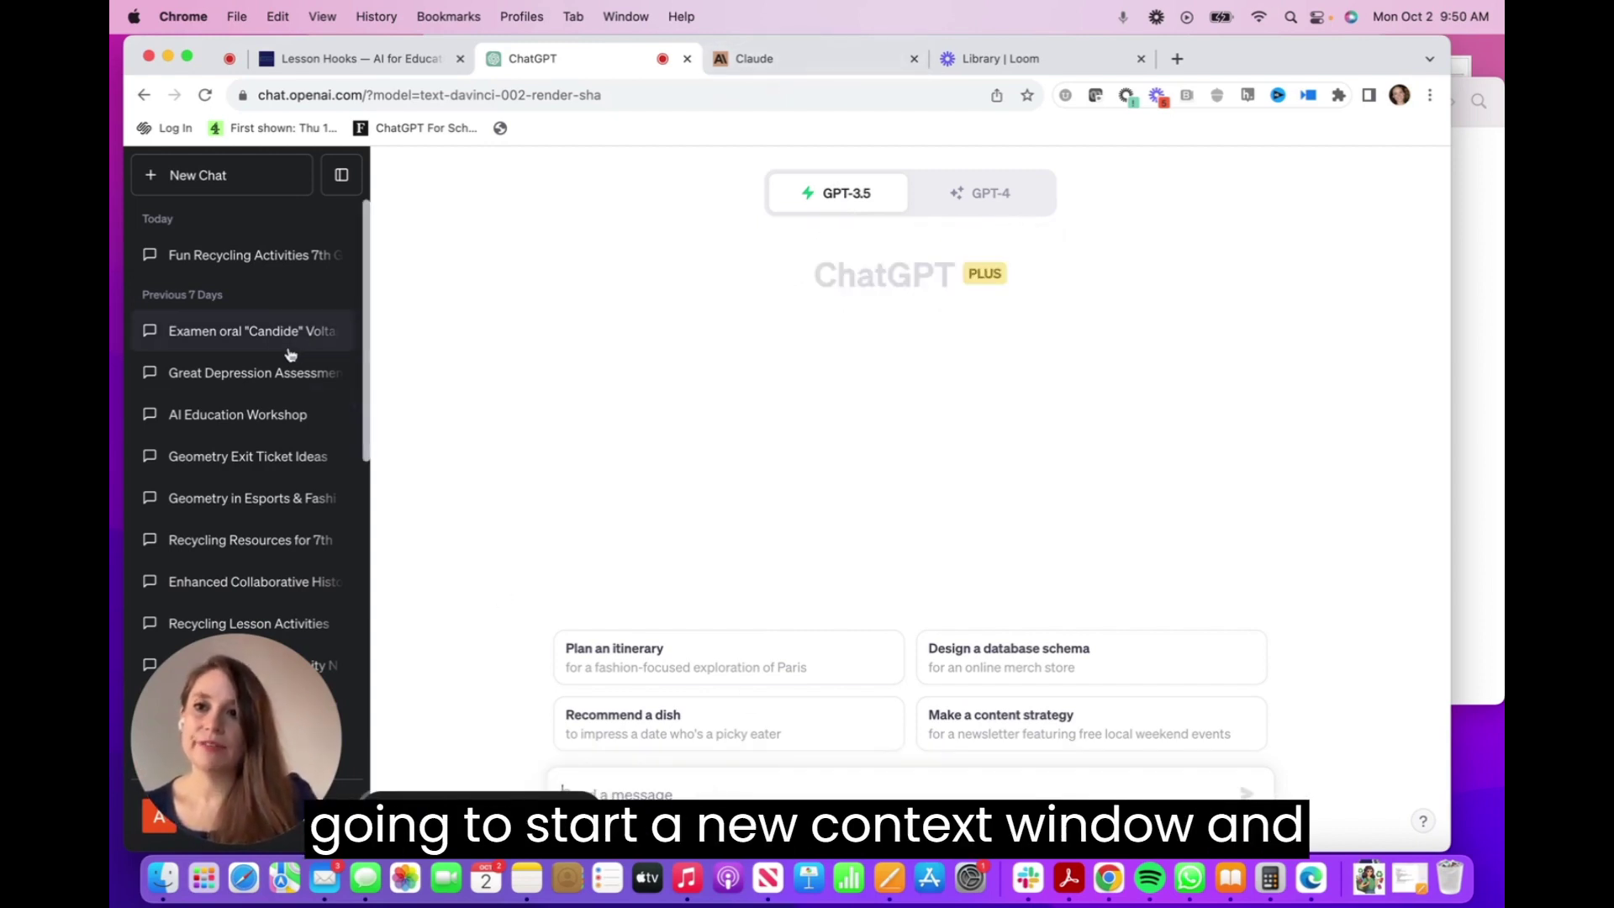
{"action": "key", "text": "super+v"}
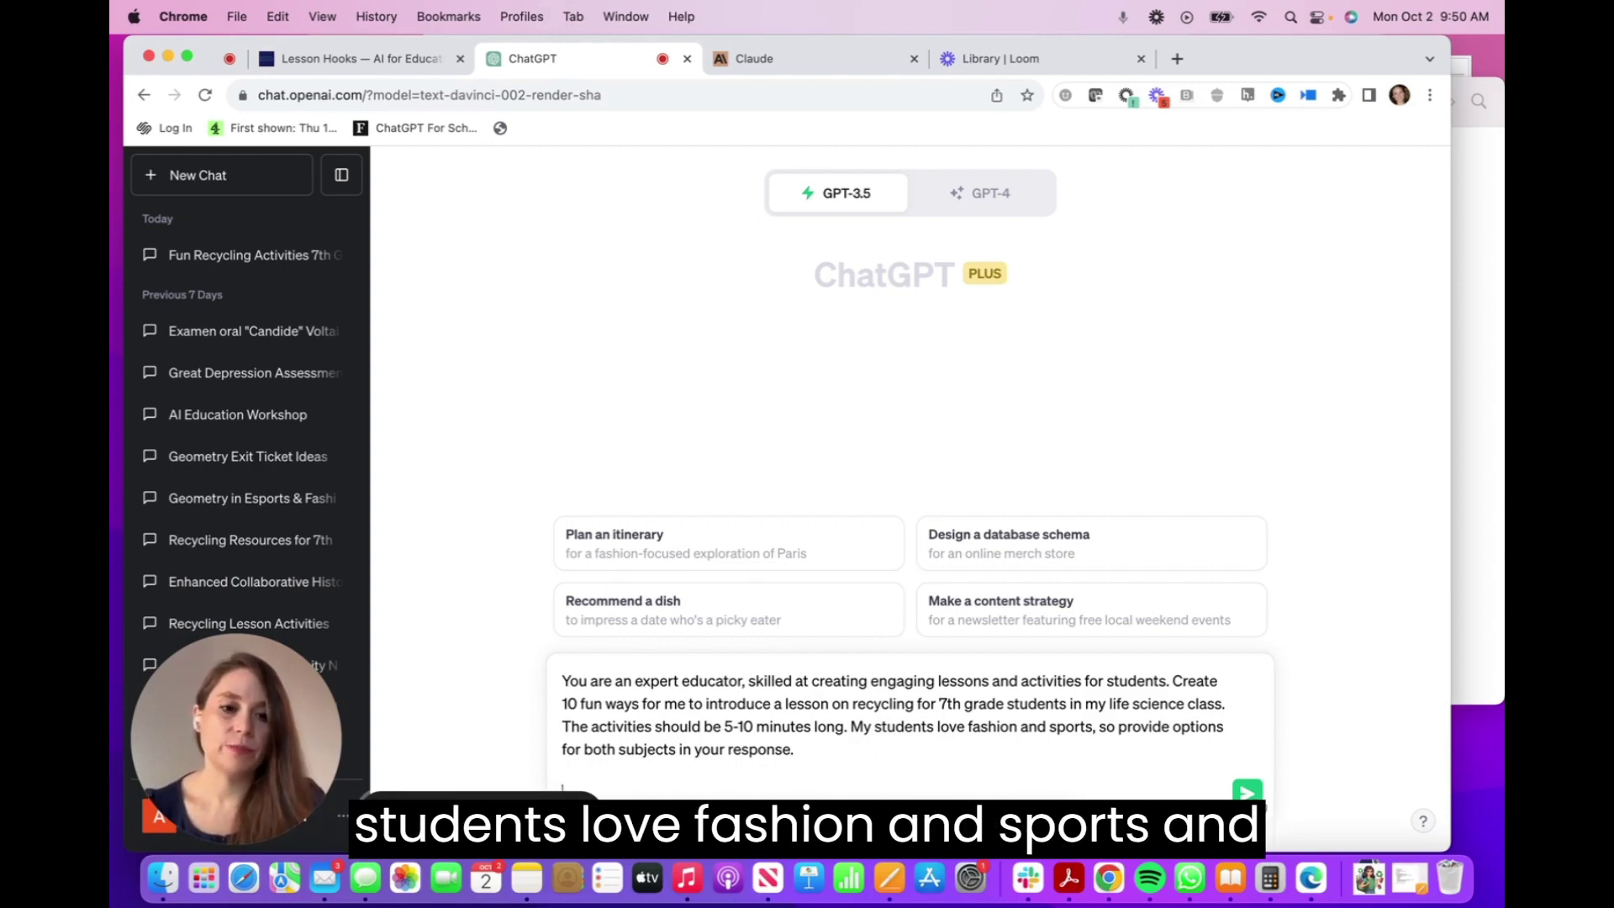
- Send the prompt and review the five fashion and five sports recycling hooks with time estimates
{"action": "left_click", "coordinate": [1247, 792]}
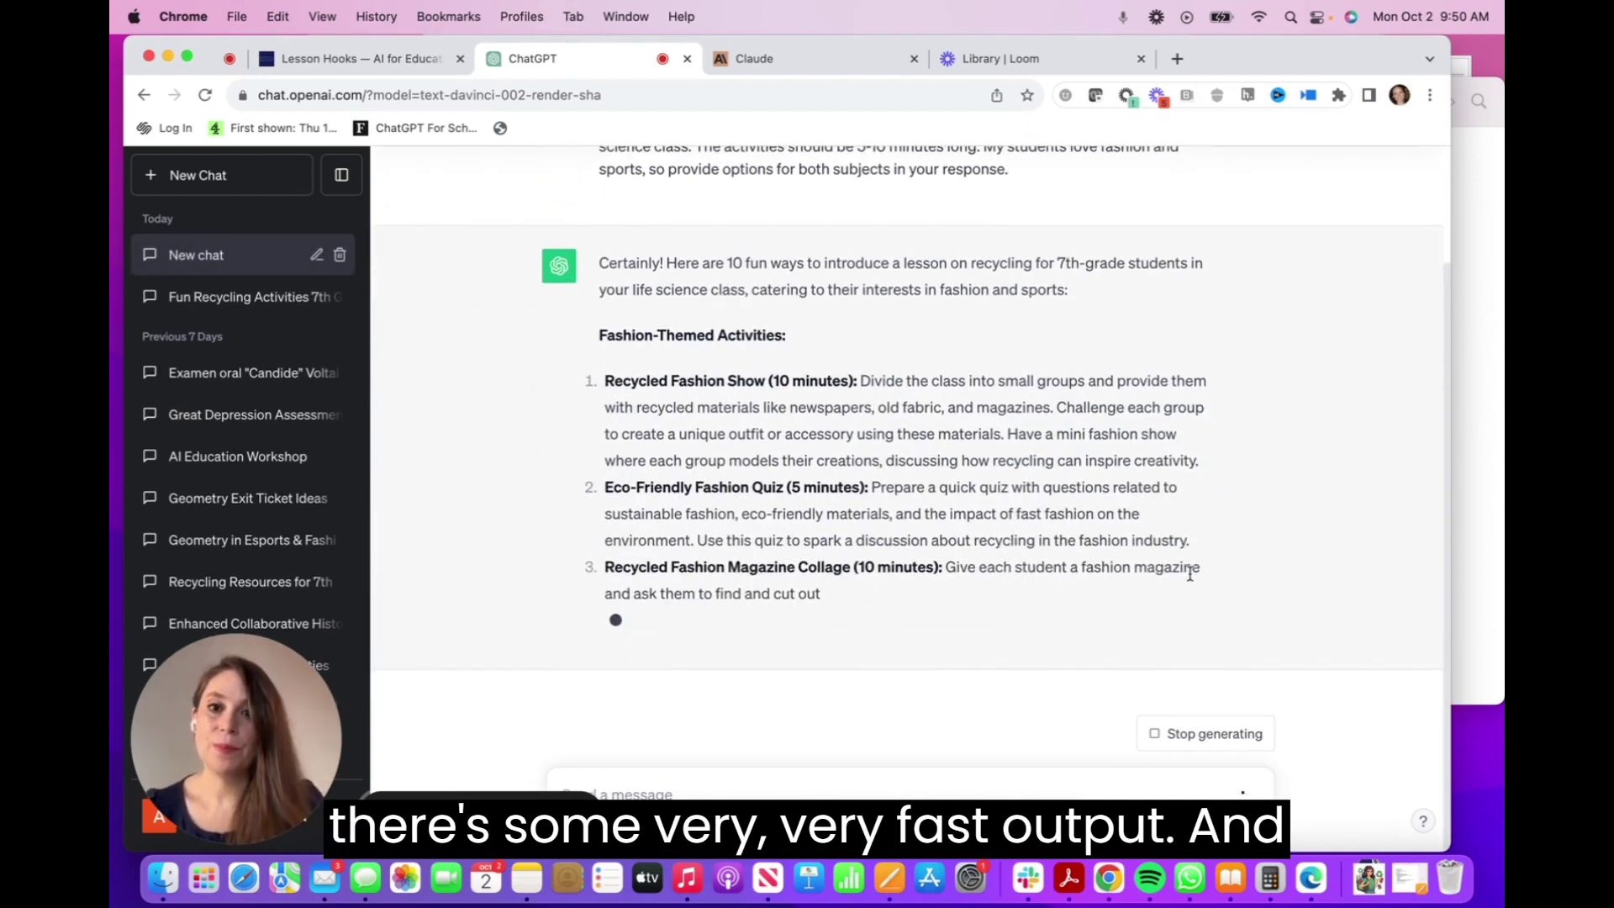
{"action": "scroll", "coordinate": [902, 297], "scroll_direction": "up", "scroll_amount": 3}
{"action": "scroll", "coordinate": [902, 298], "scroll_direction": "up", "scroll_amount": 1}
{"action": "scroll", "coordinate": [902, 303], "scroll_direction": "down", "scroll_amount": 10}
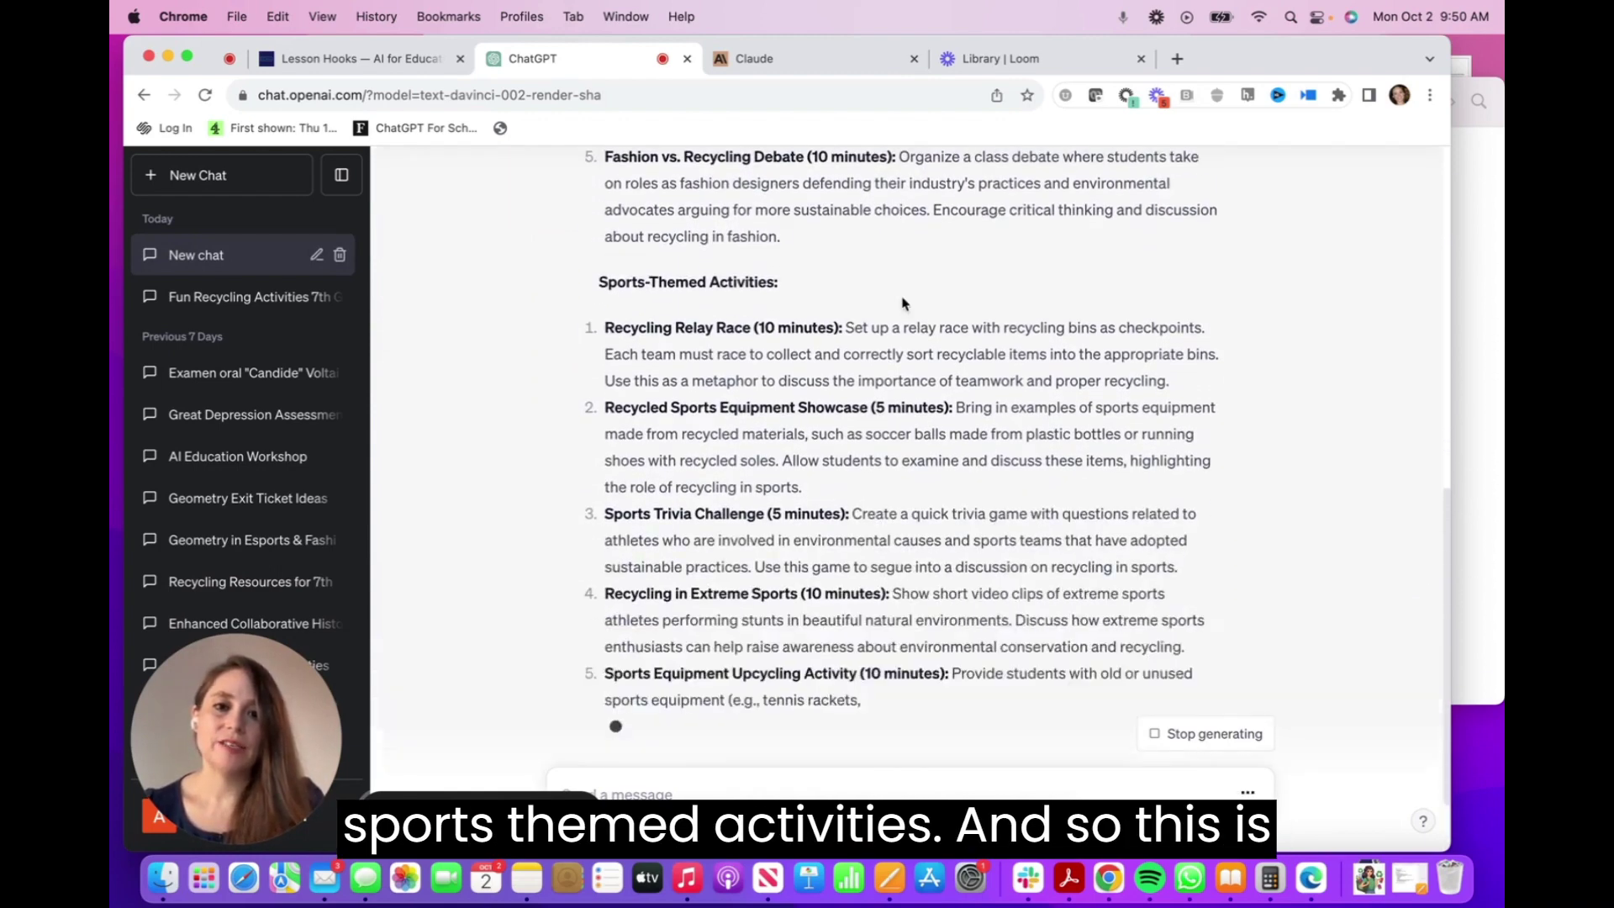
{"action": "scroll", "coordinate": [903, 303], "scroll_direction": "up", "scroll_amount": 10}
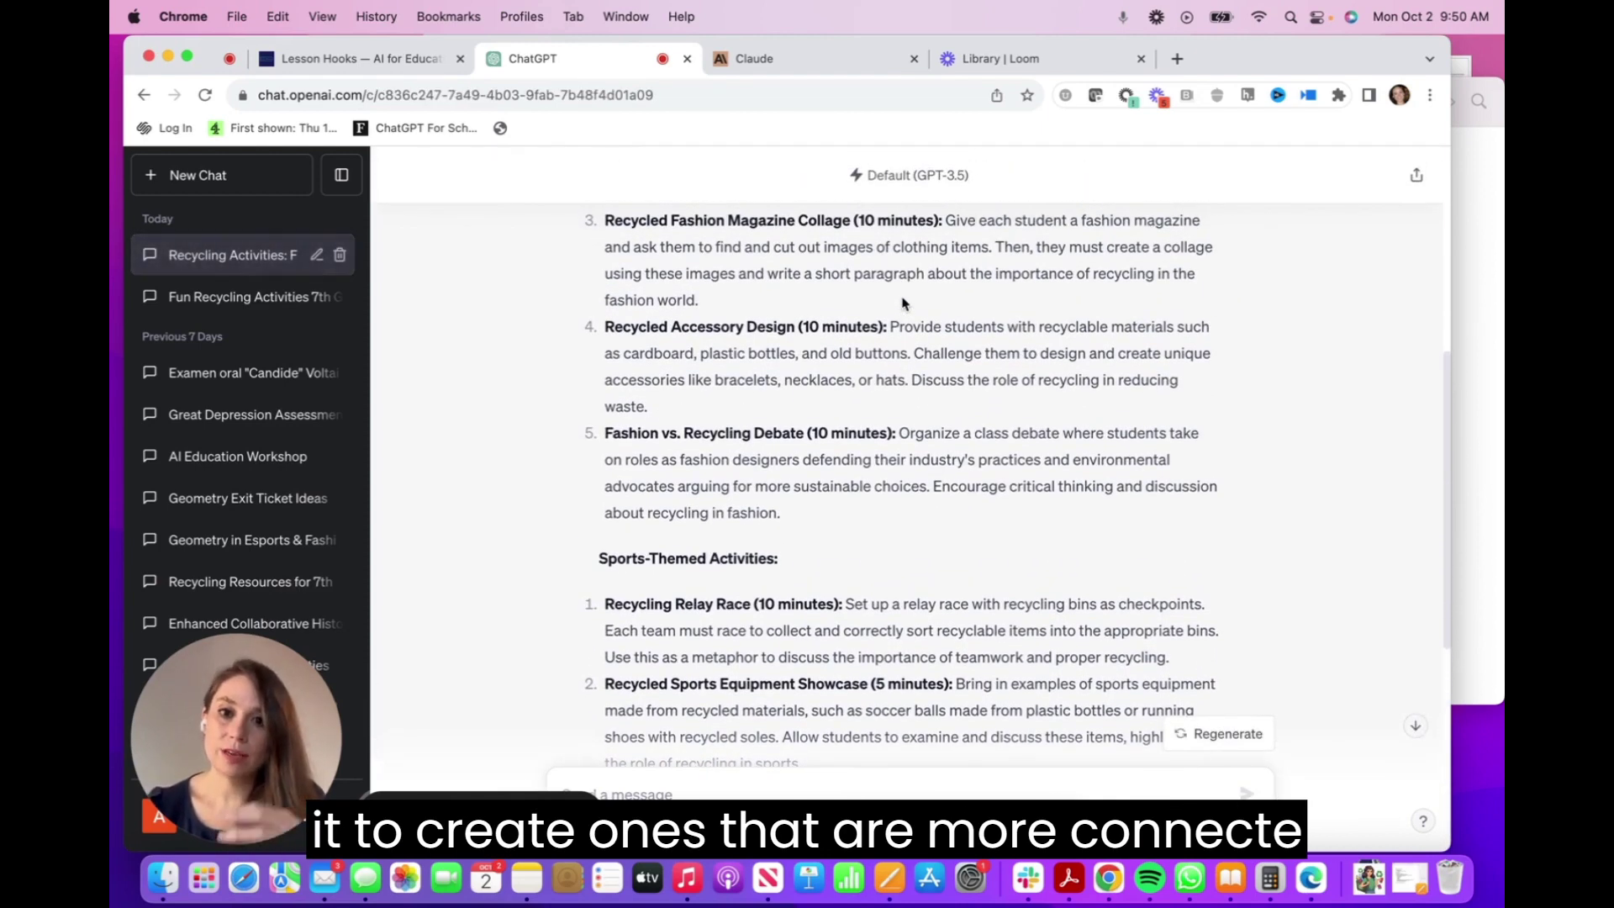
{"action": "scroll", "coordinate": [903, 303], "scroll_direction": "up", "scroll_amount": 3}
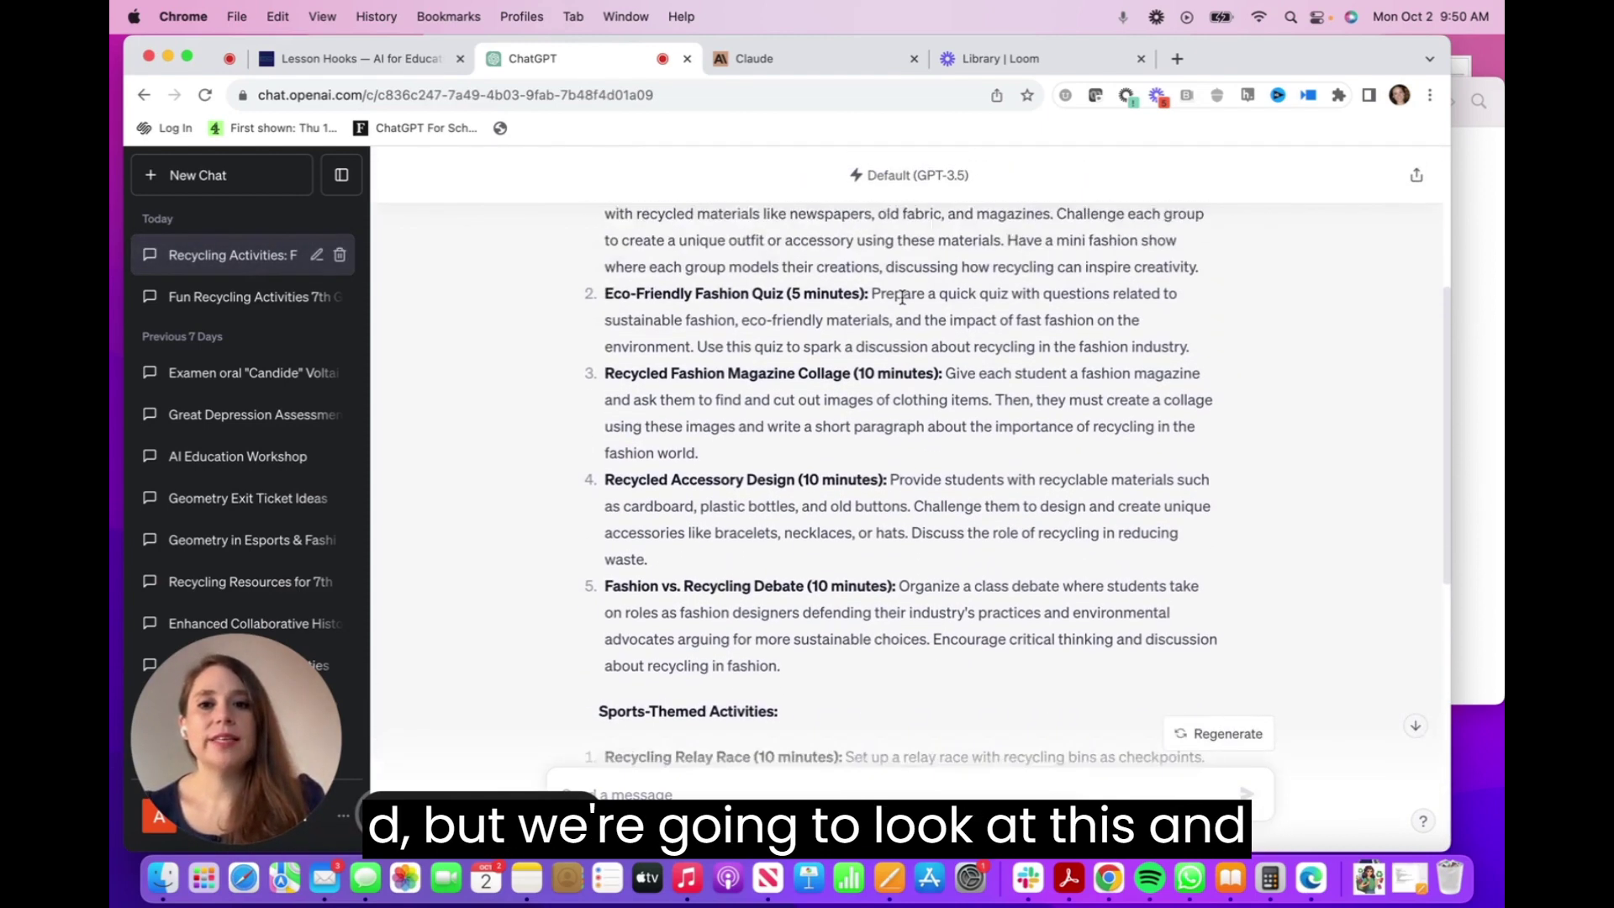
{"action": "scroll", "coordinate": [902, 297], "scroll_direction": "up", "scroll_amount": 1}
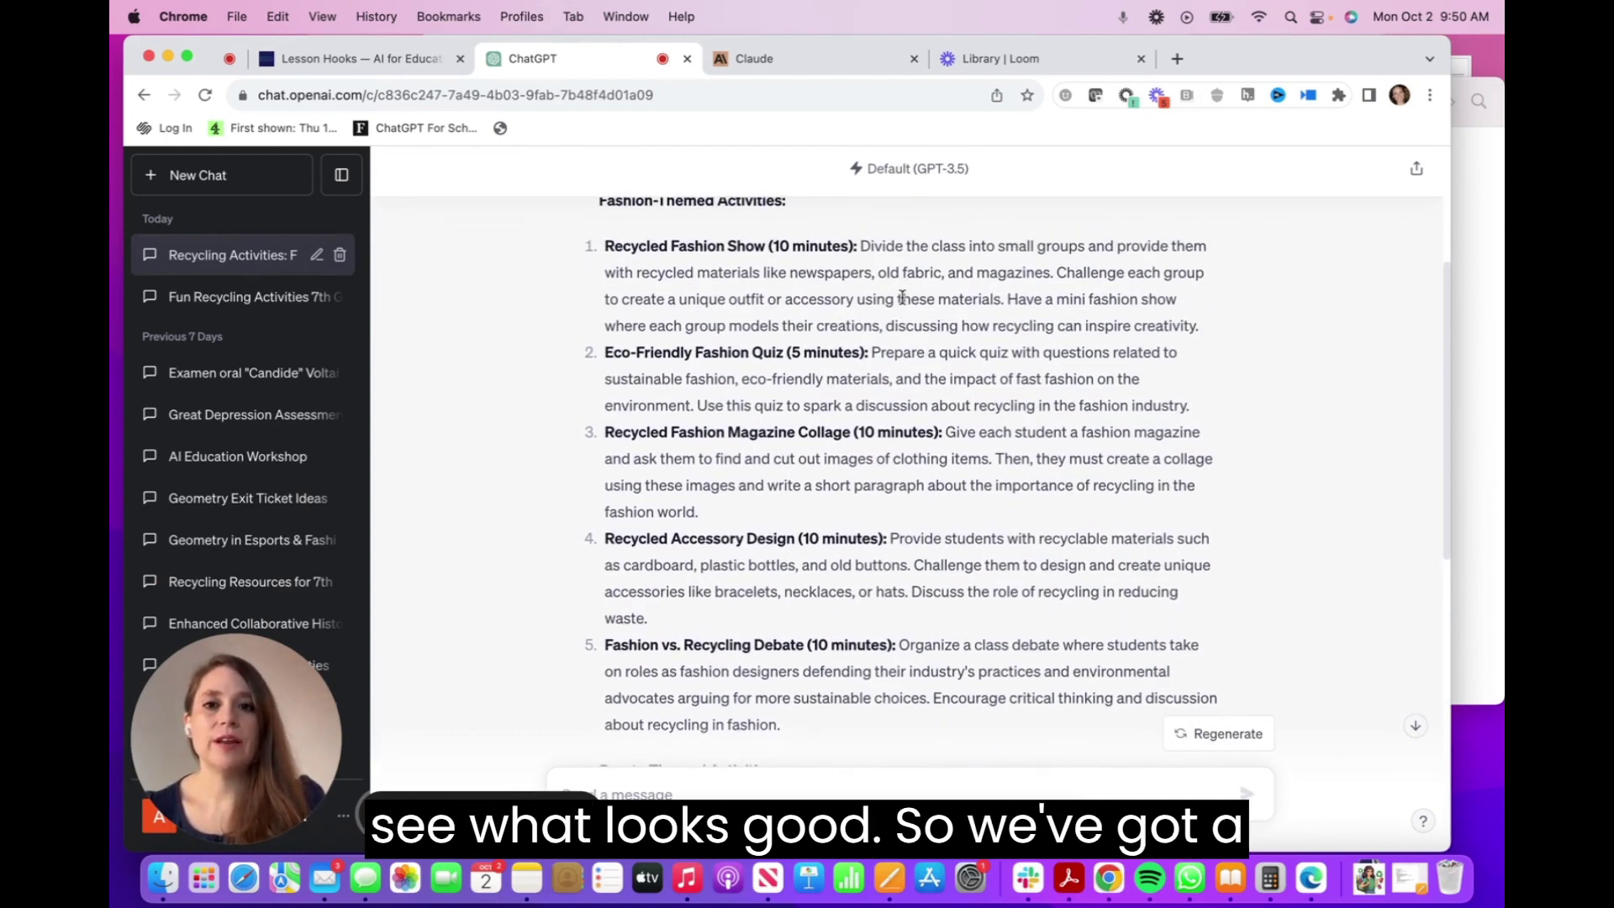
{"action": "scroll", "coordinate": [902, 297], "scroll_direction": "down", "scroll_amount": 4}
{"action": "scroll", "coordinate": [902, 299], "scroll_direction": "down", "scroll_amount": 5}
{"action": "scroll", "coordinate": [902, 301], "scroll_direction": "down", "scroll_amount": 6}
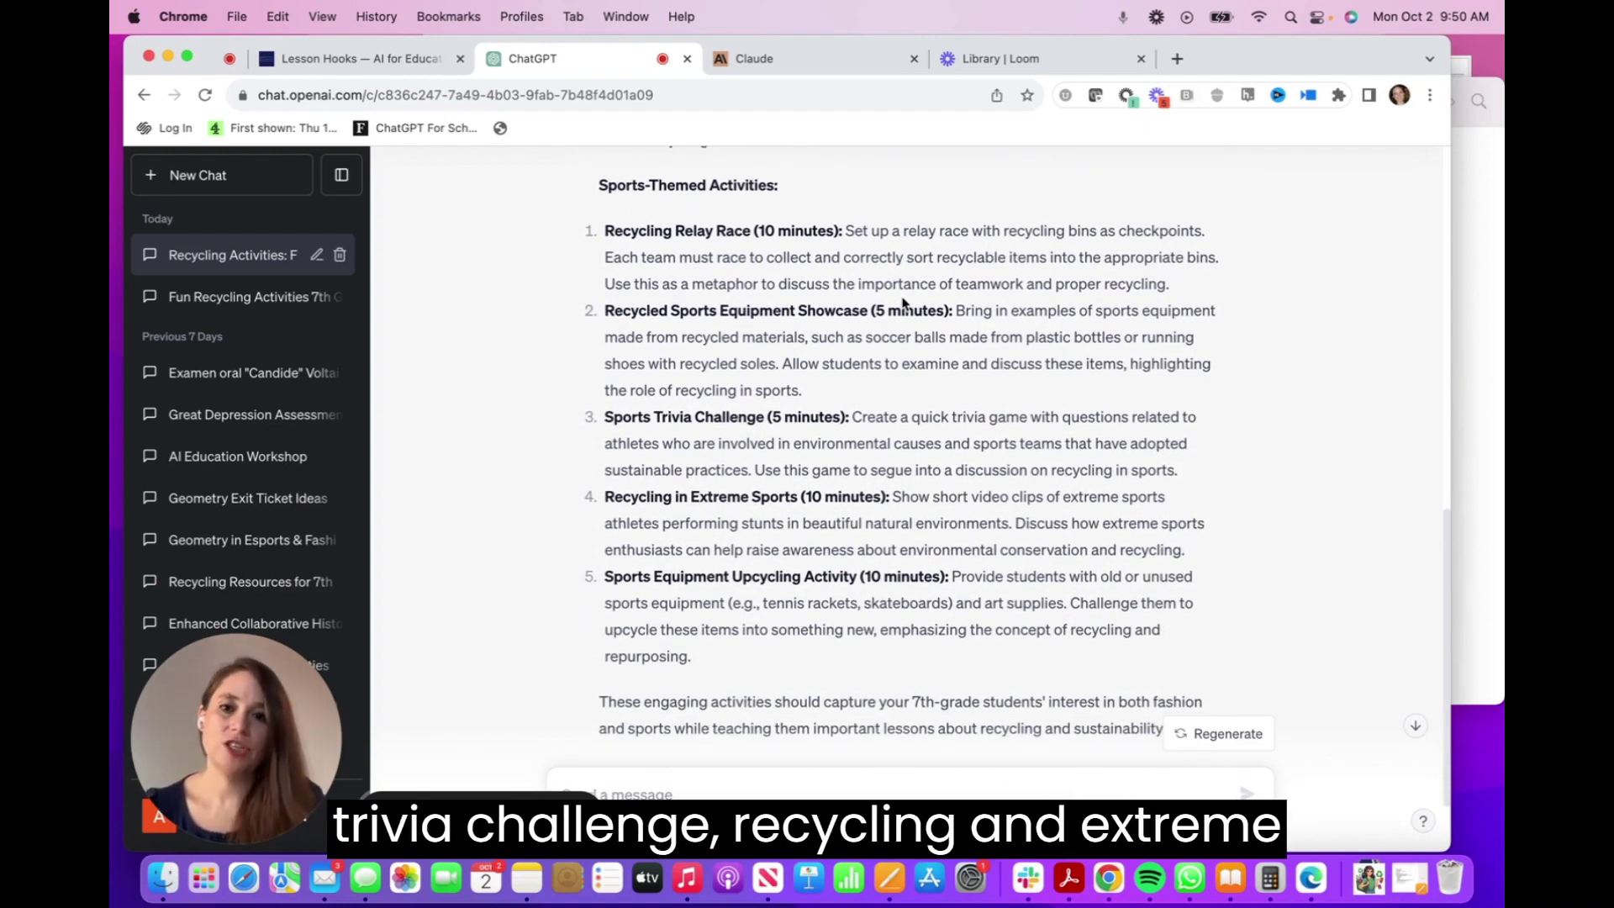
{"action": "scroll", "coordinate": [889, 353], "scroll_direction": "down", "scroll_amount": 2}
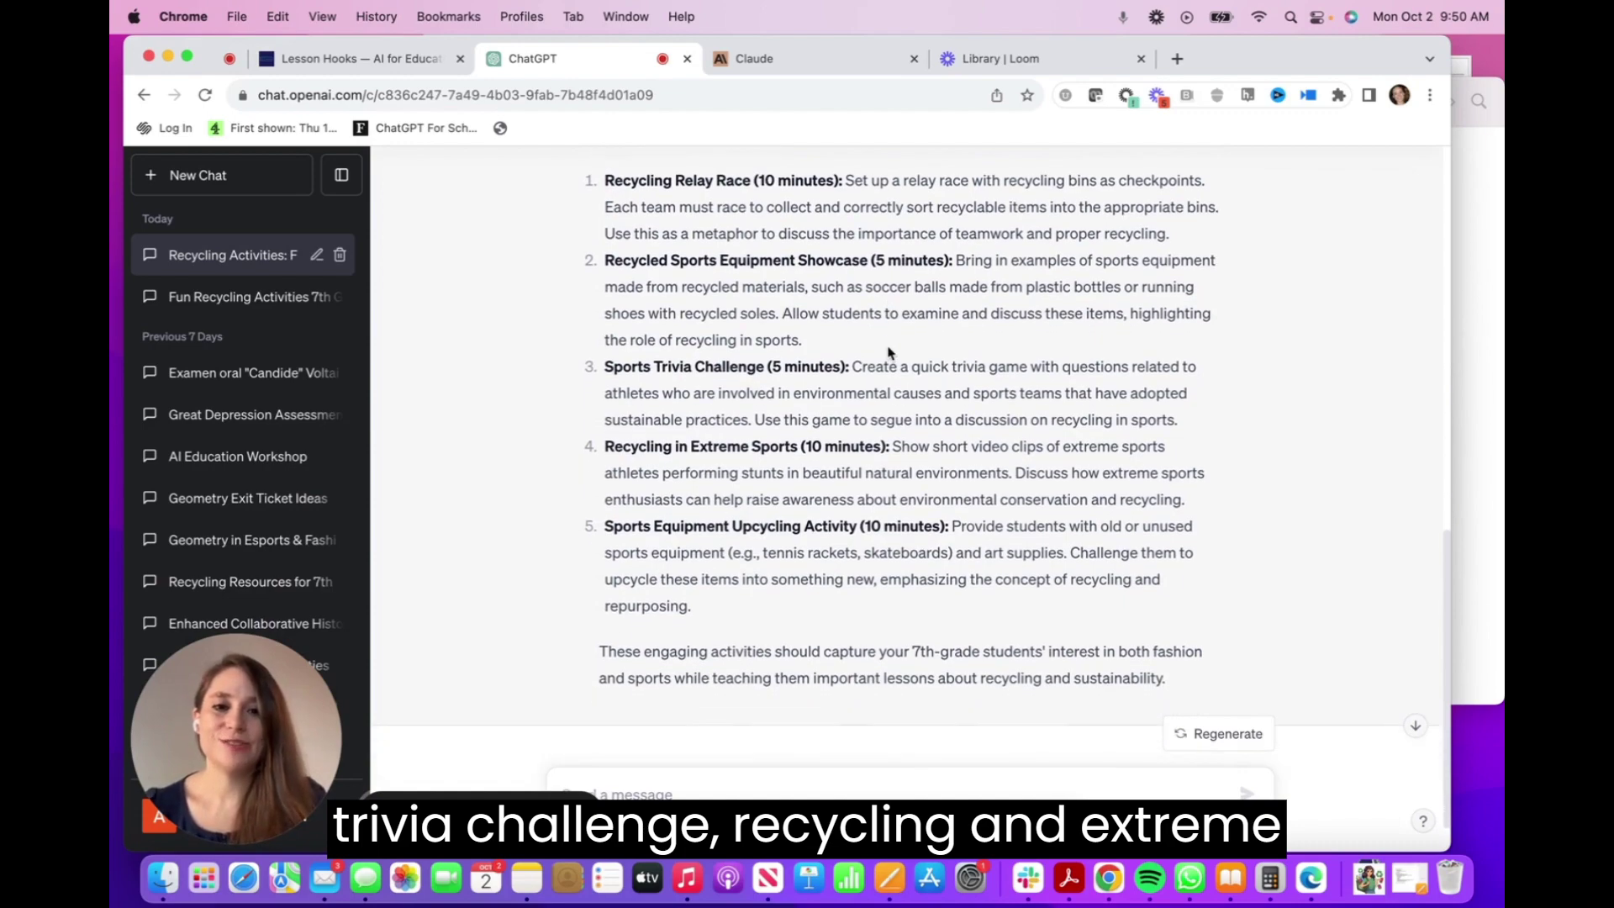
{"action": "scroll", "coordinate": [890, 351], "scroll_direction": "up", "scroll_amount": 1}
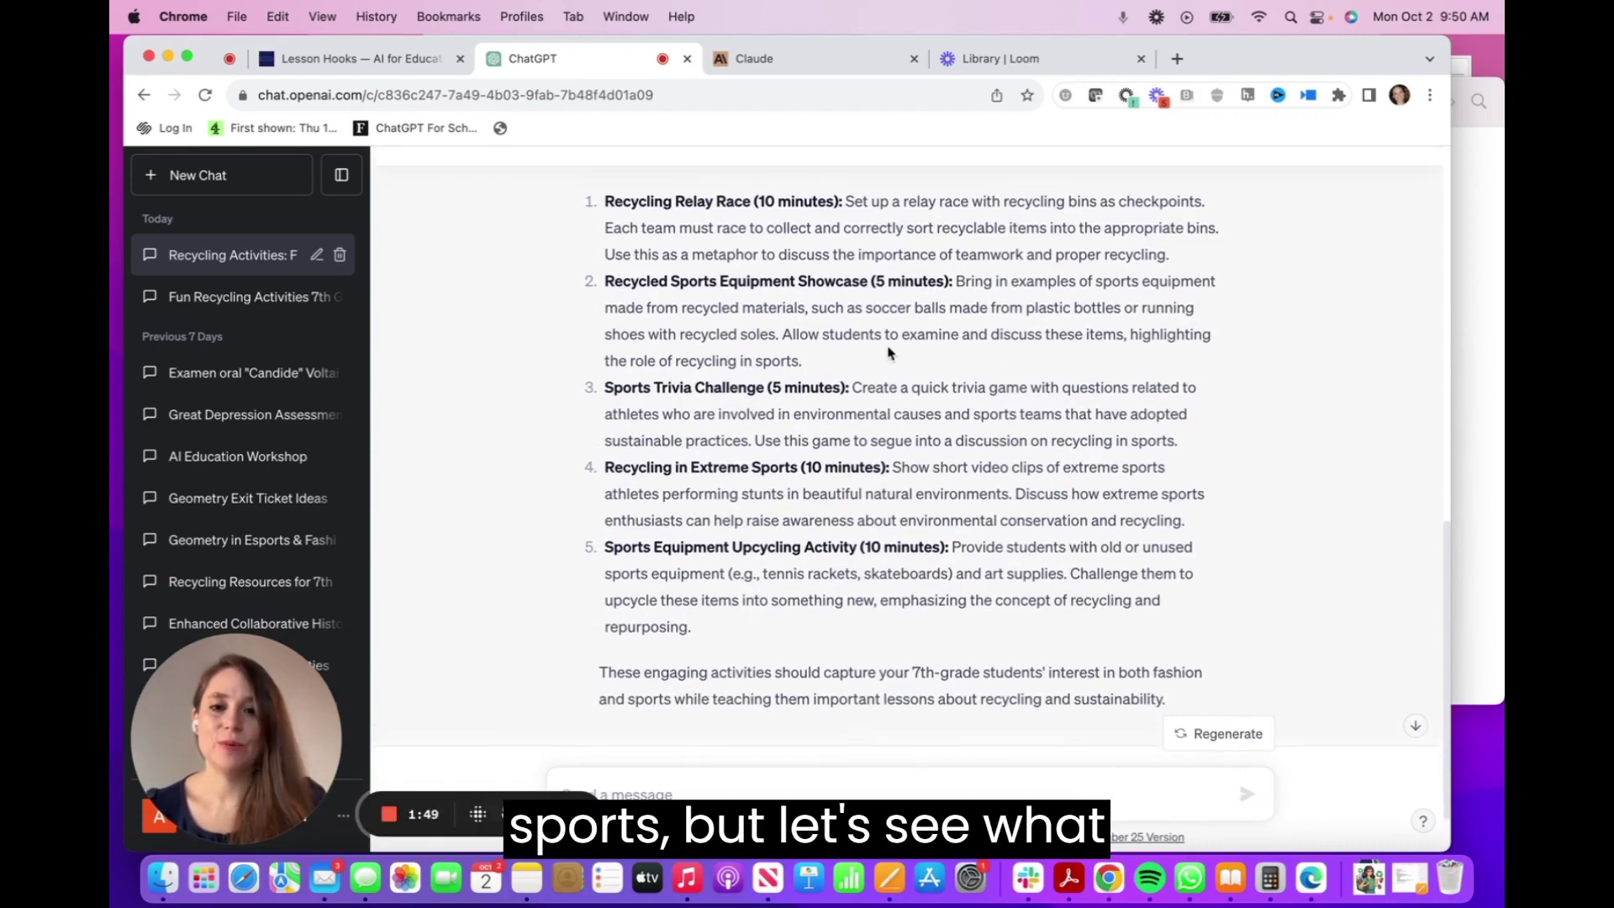
{"action": "scroll", "coordinate": [888, 346], "scroll_direction": "up", "scroll_amount": 15}
{"action": "scroll", "coordinate": [888, 346], "scroll_direction": "down", "scroll_amount": 2}
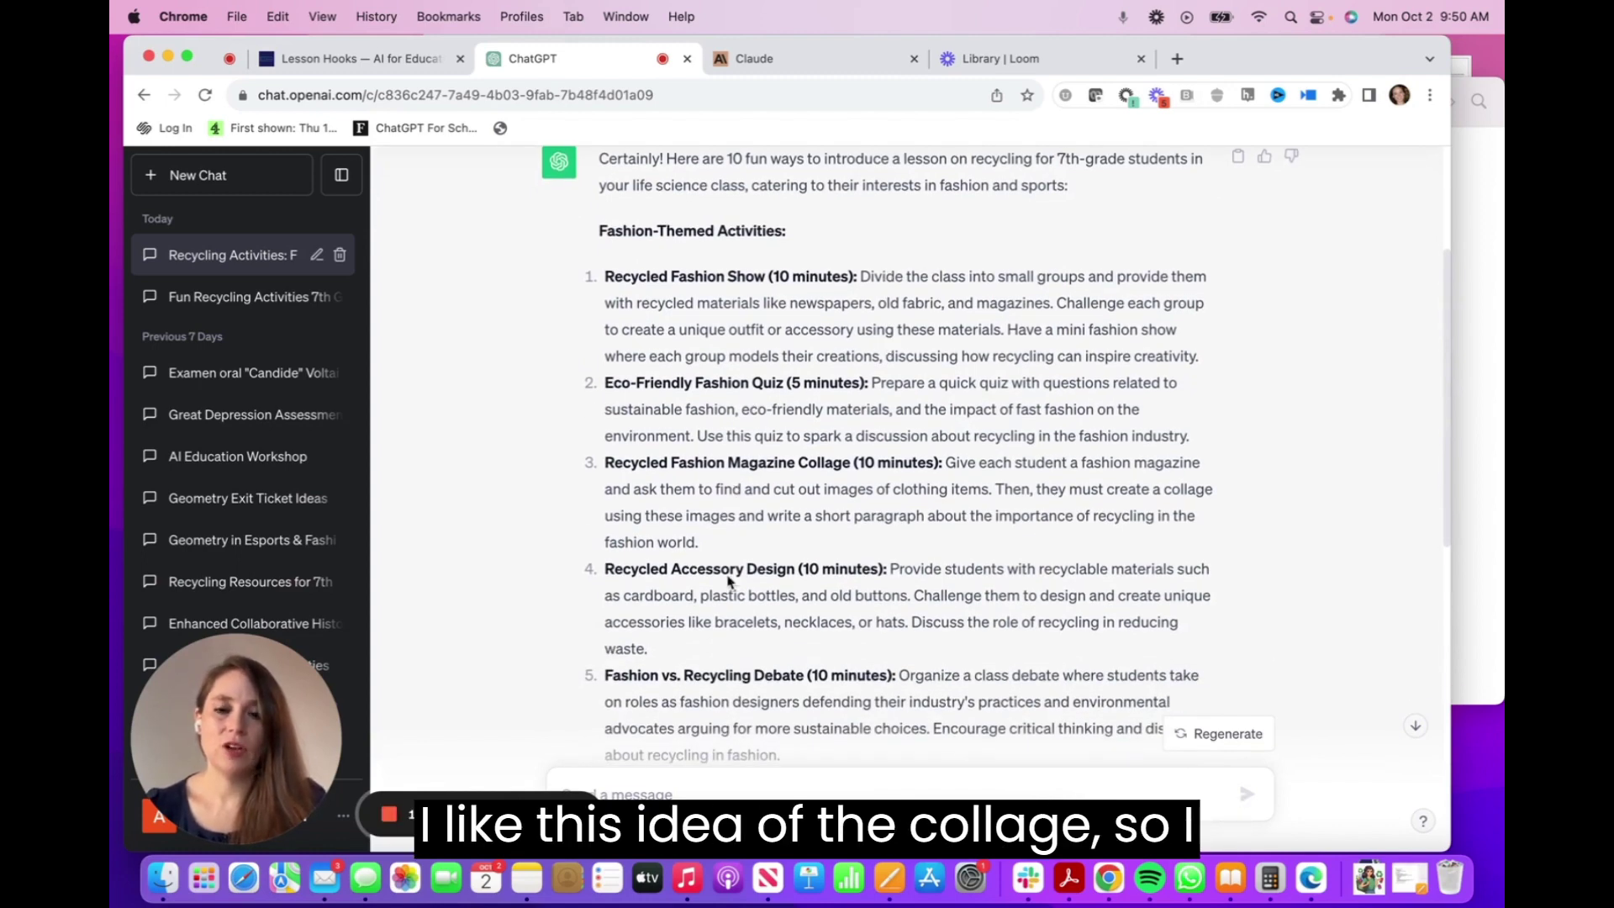
- Request a simple lesson hook plan for idea number 3 with objective, materials and student-facing directions
{"action": "left_click", "coordinate": [619, 787]}
{"action": "key", "text": "super+v"}
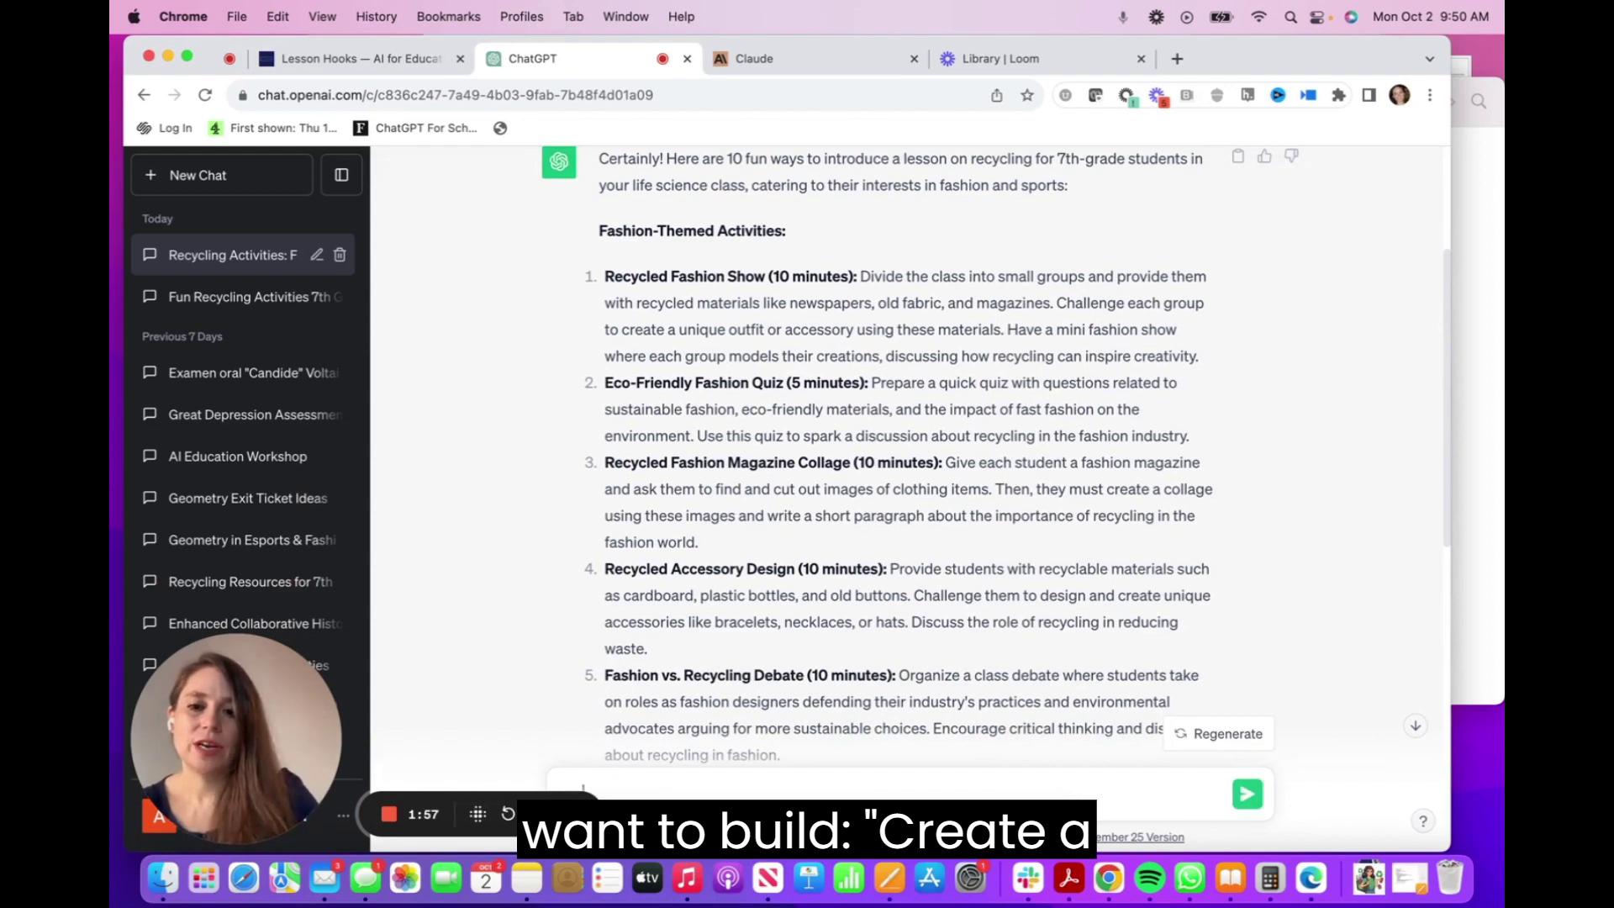
{"action": "type", "text": "lesson hook activit"}
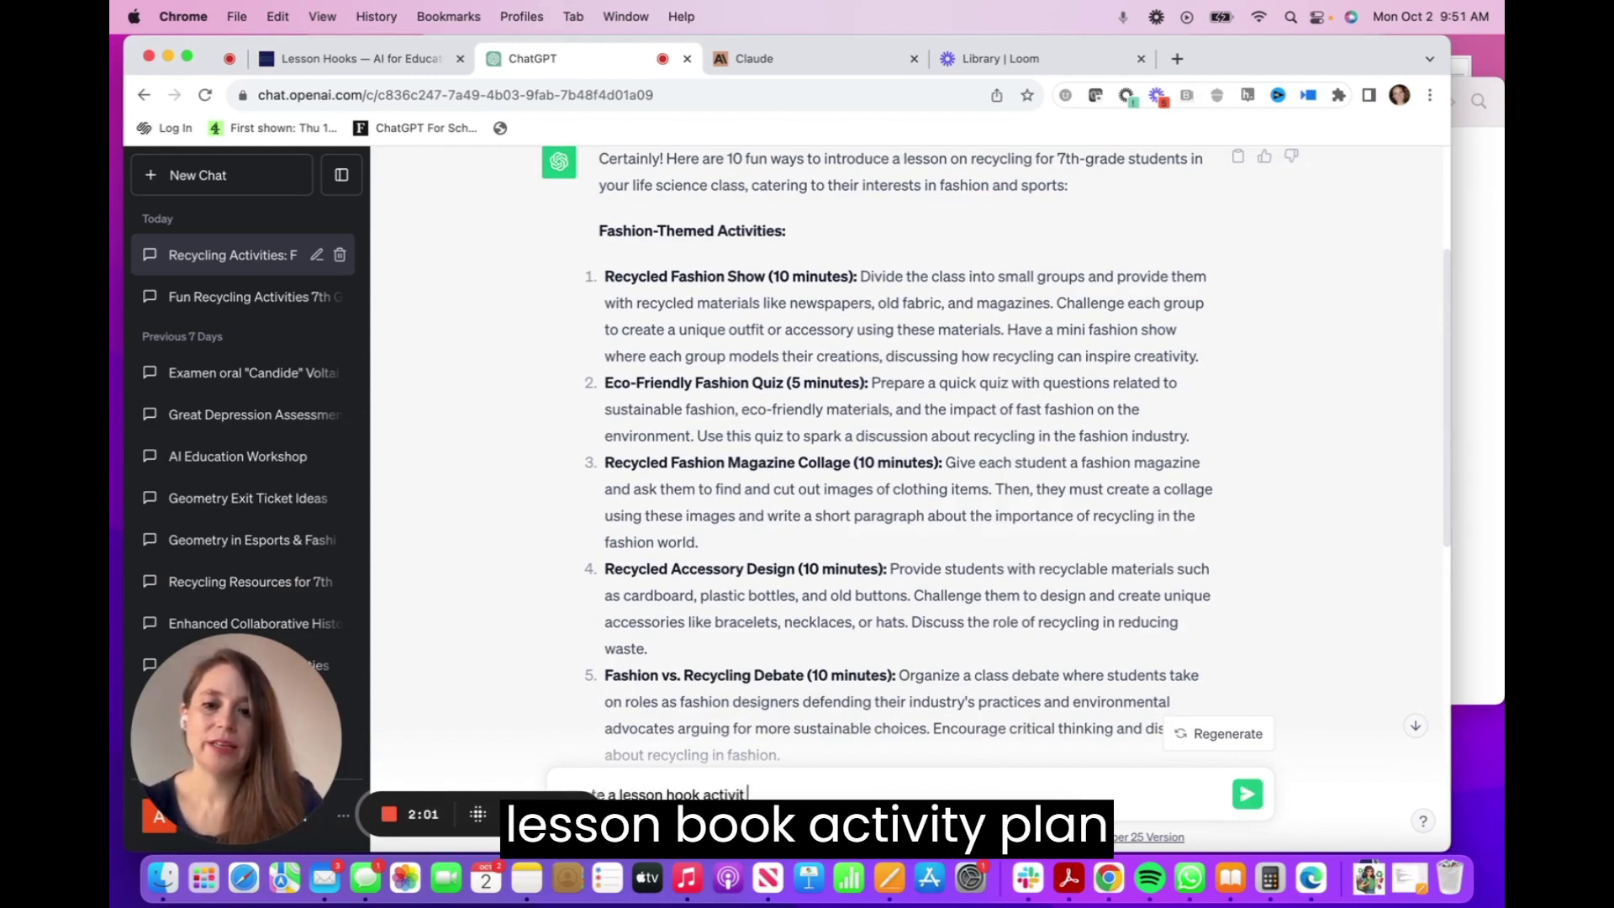
{"action": "type", "text": "y plan for nu"}
{"action": "type", "text": "mver"}
{"action": "key", "text": "BackSpace"}
{"action": "key", "text": "BackSpace"}
{"action": "type", "text": "ber 3"}
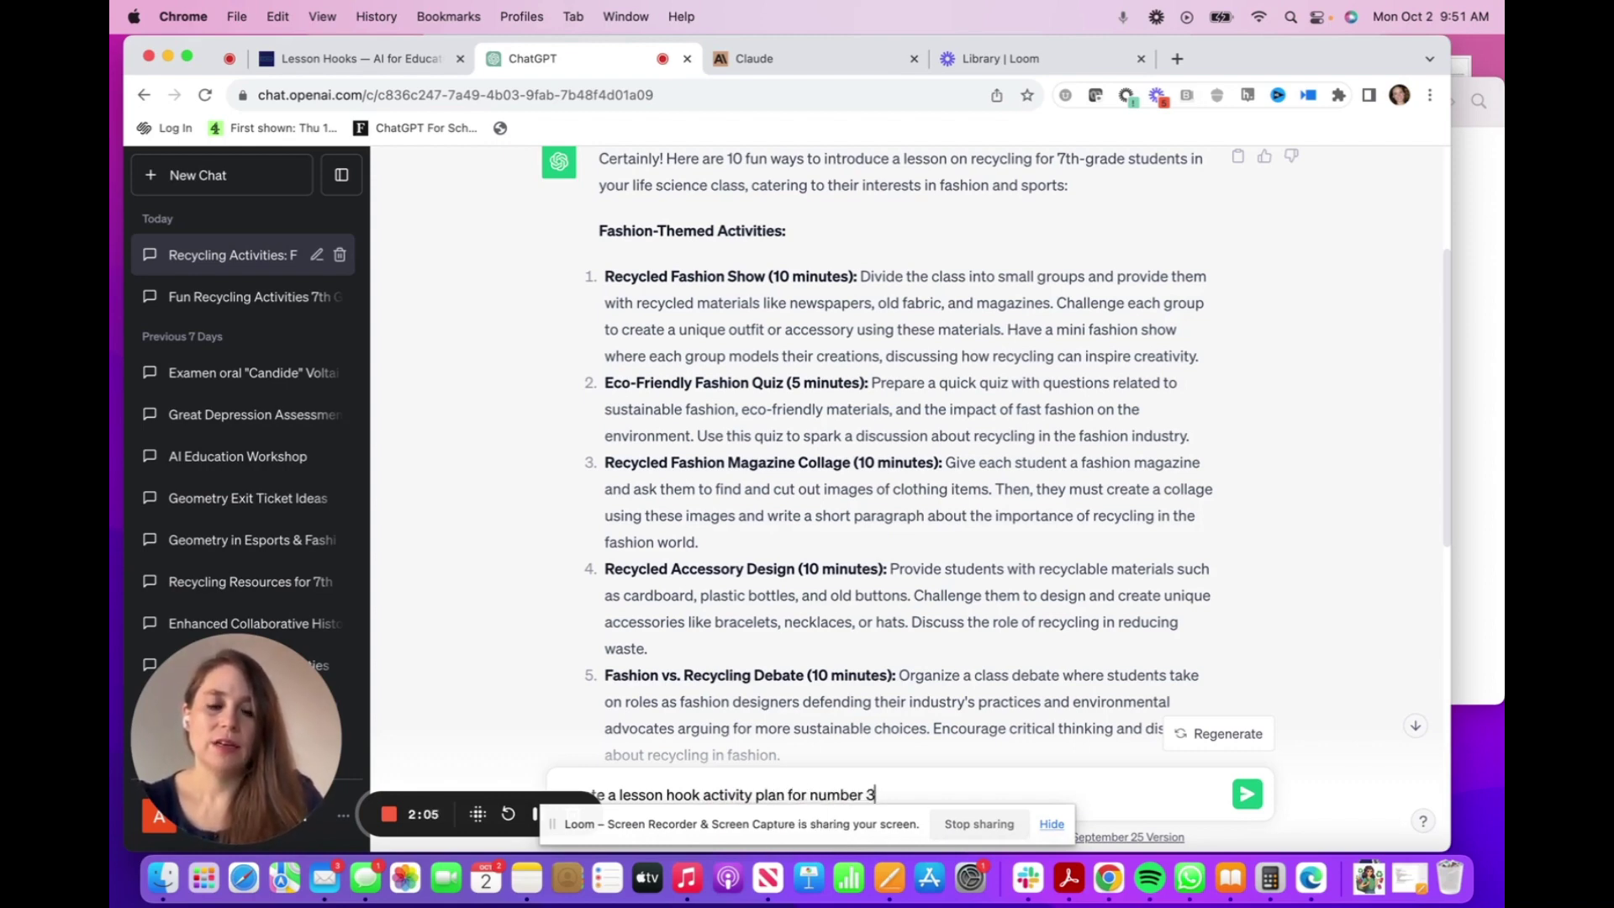
{"action": "type", "text": " including objective, materials, and student facing directions. ma"}
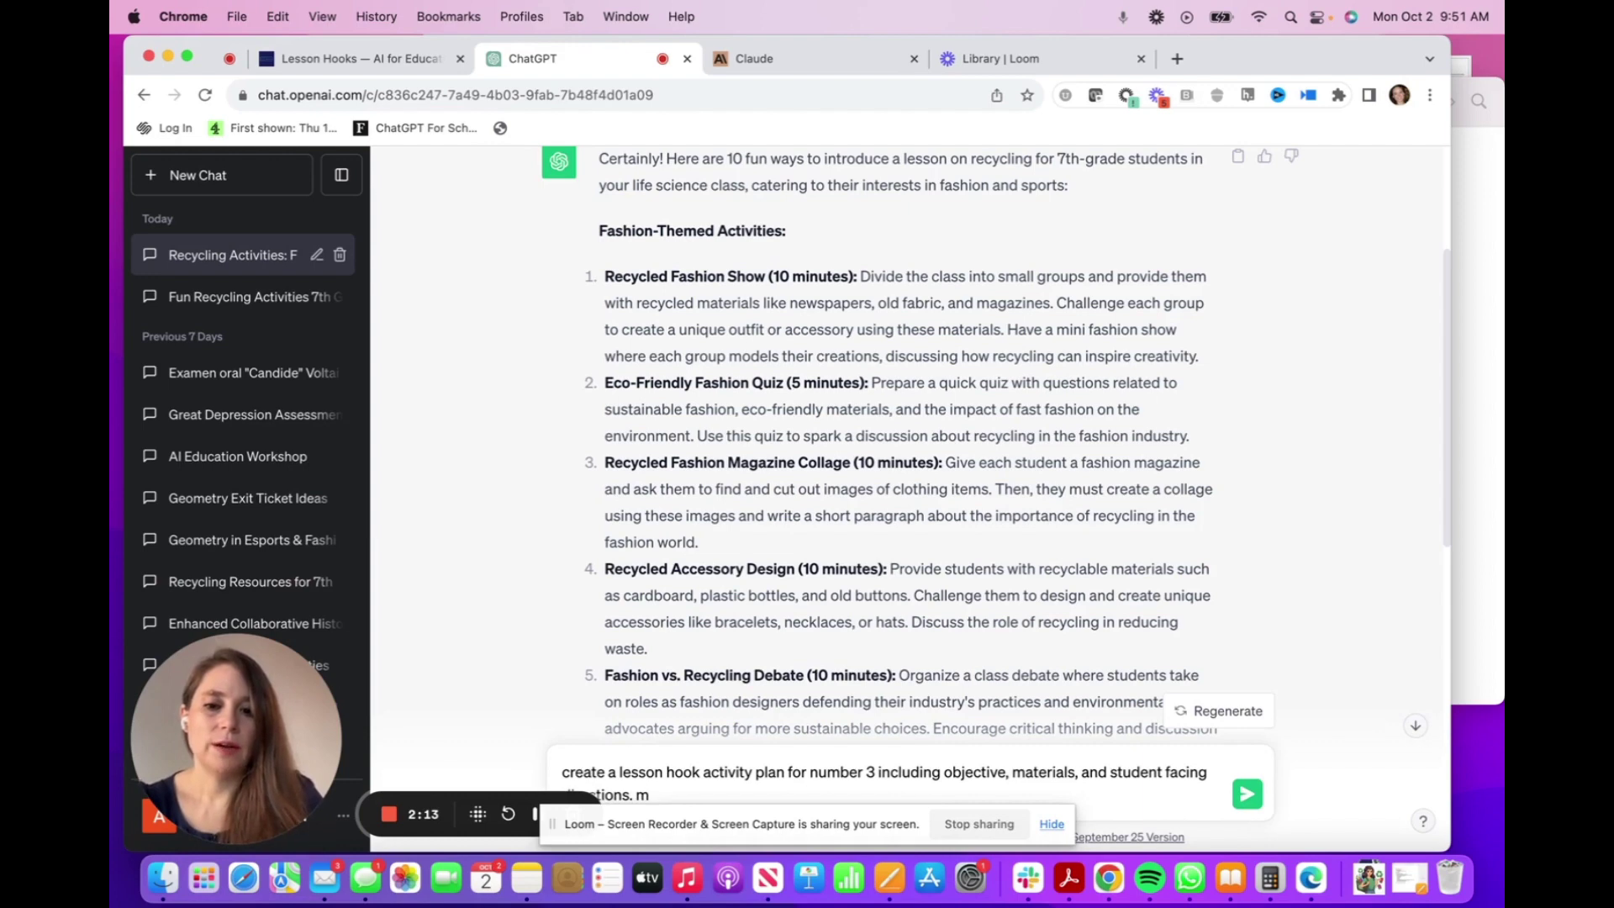
{"action": "type", "text": "simpler is better so it fits into"}
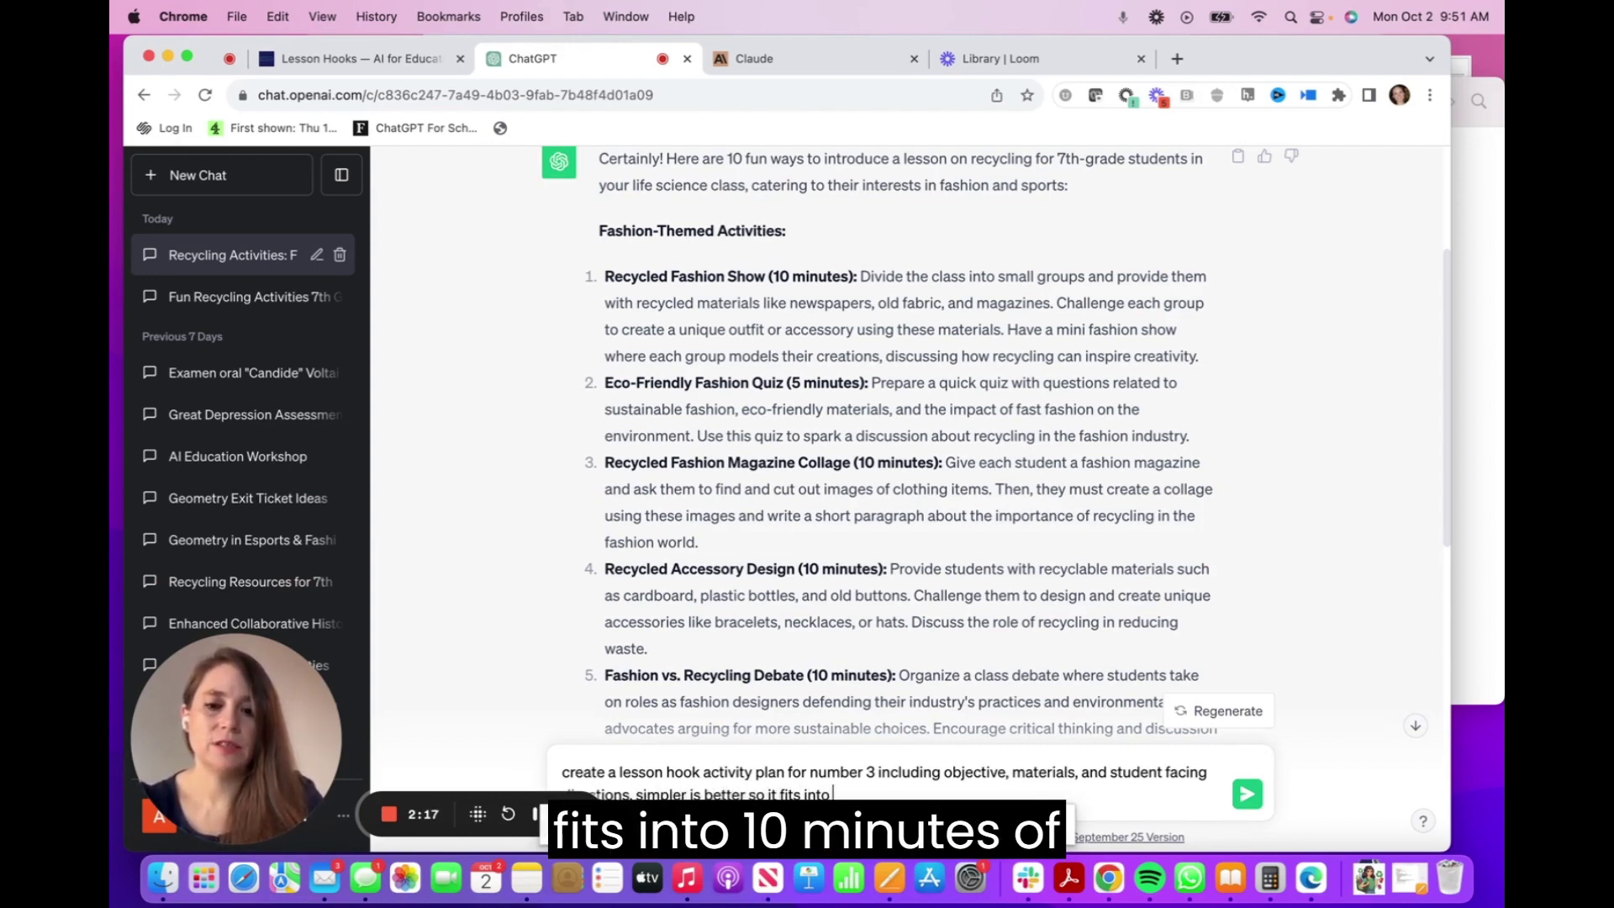
{"action": "type", "text": " th minutes of class time"}
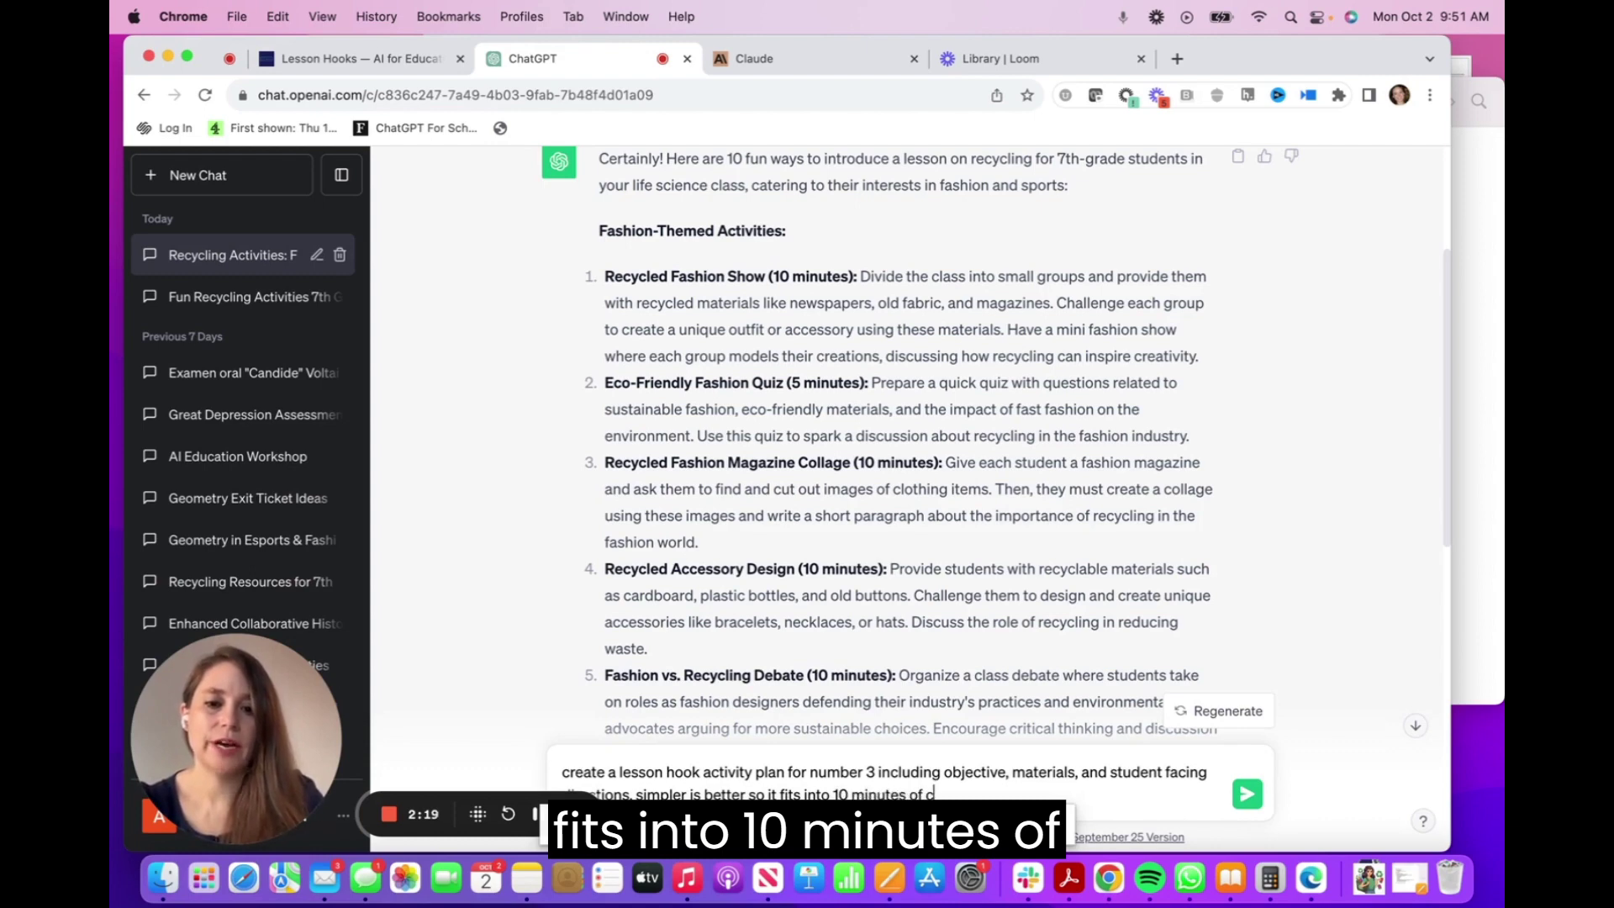
{"action": "key", "text": "Return"}
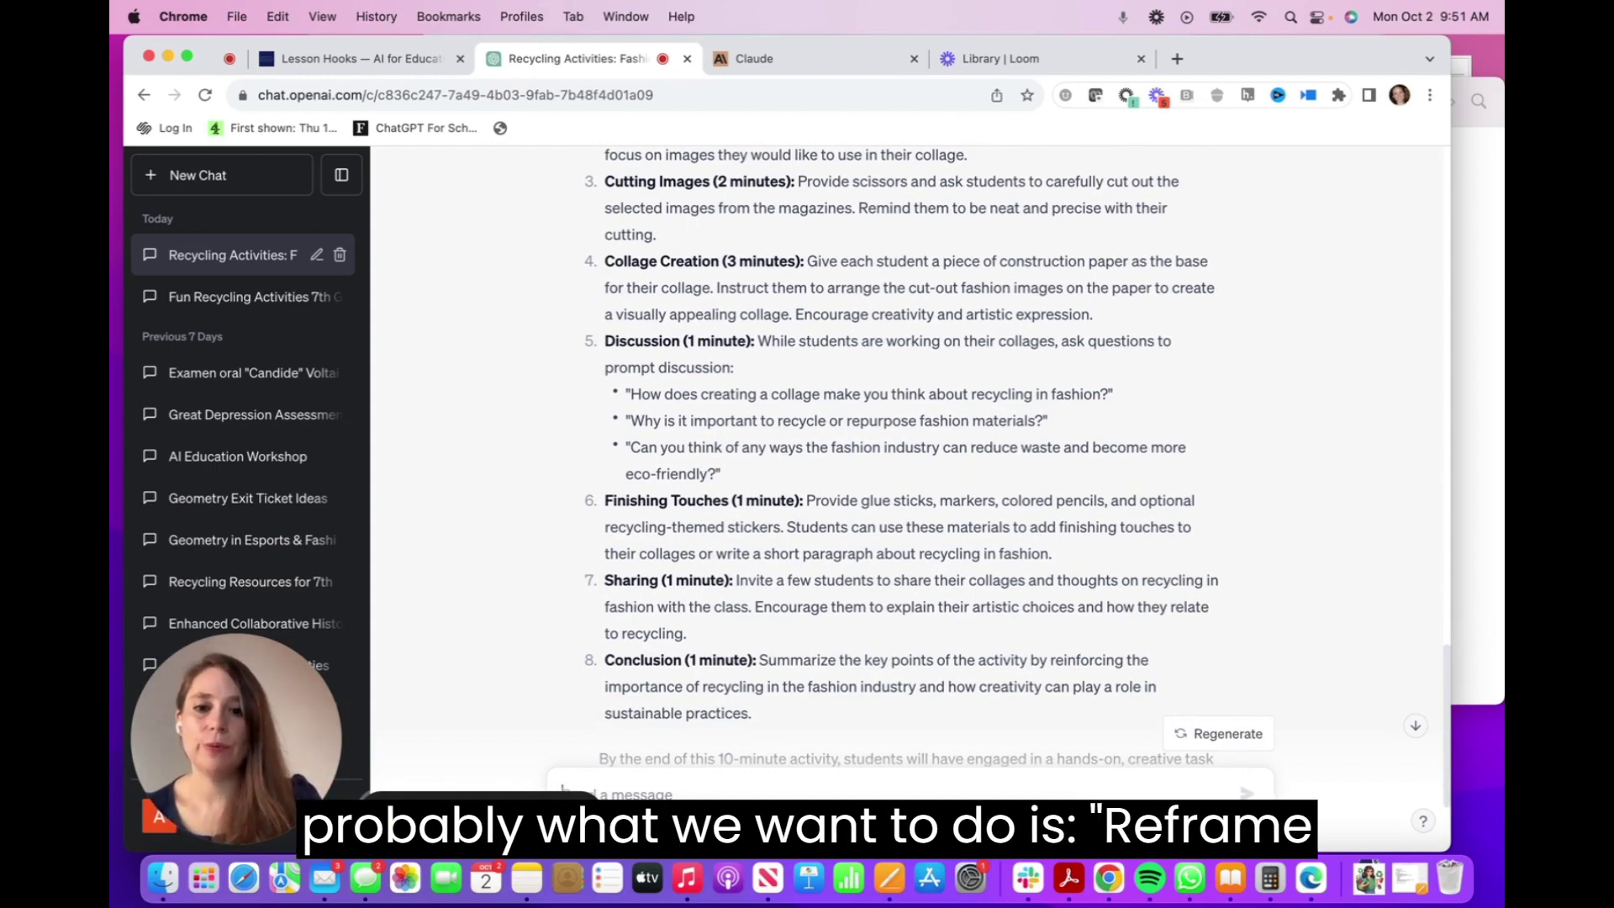
- Ask ChatGPT to make discussion the final step within ten minutes, then review the revised plan
{"action": "left_click", "coordinate": [561, 790]}
{"action": "type", "text": "Reframe this"}
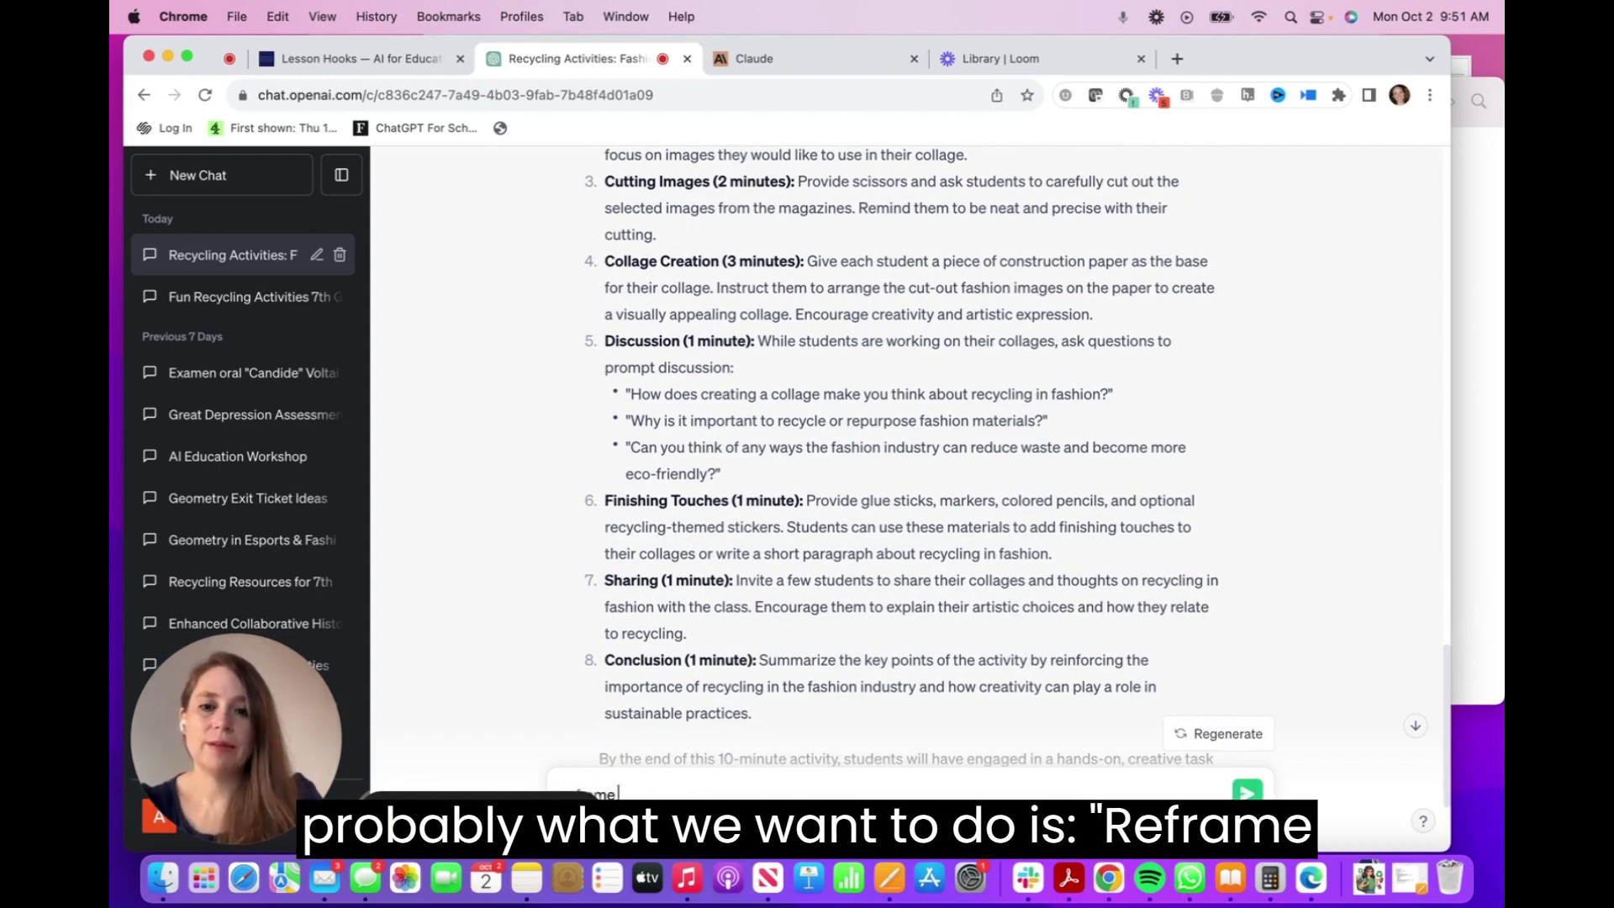
{"action": "type", "text": " activity pl"}
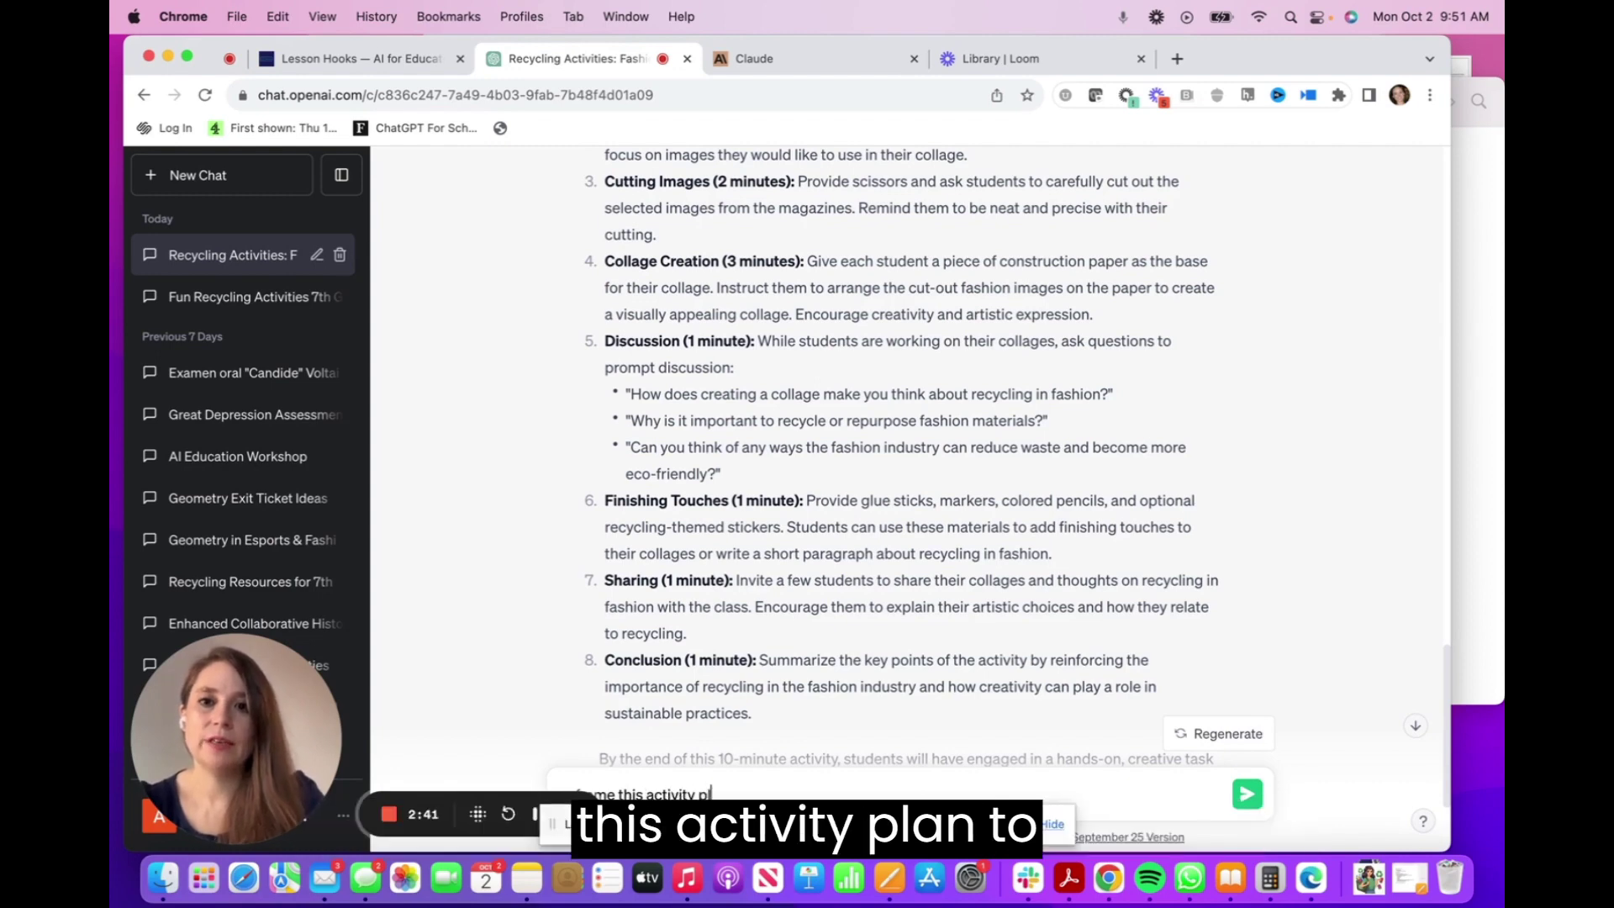
{"action": "type", "text": "an to have the"}
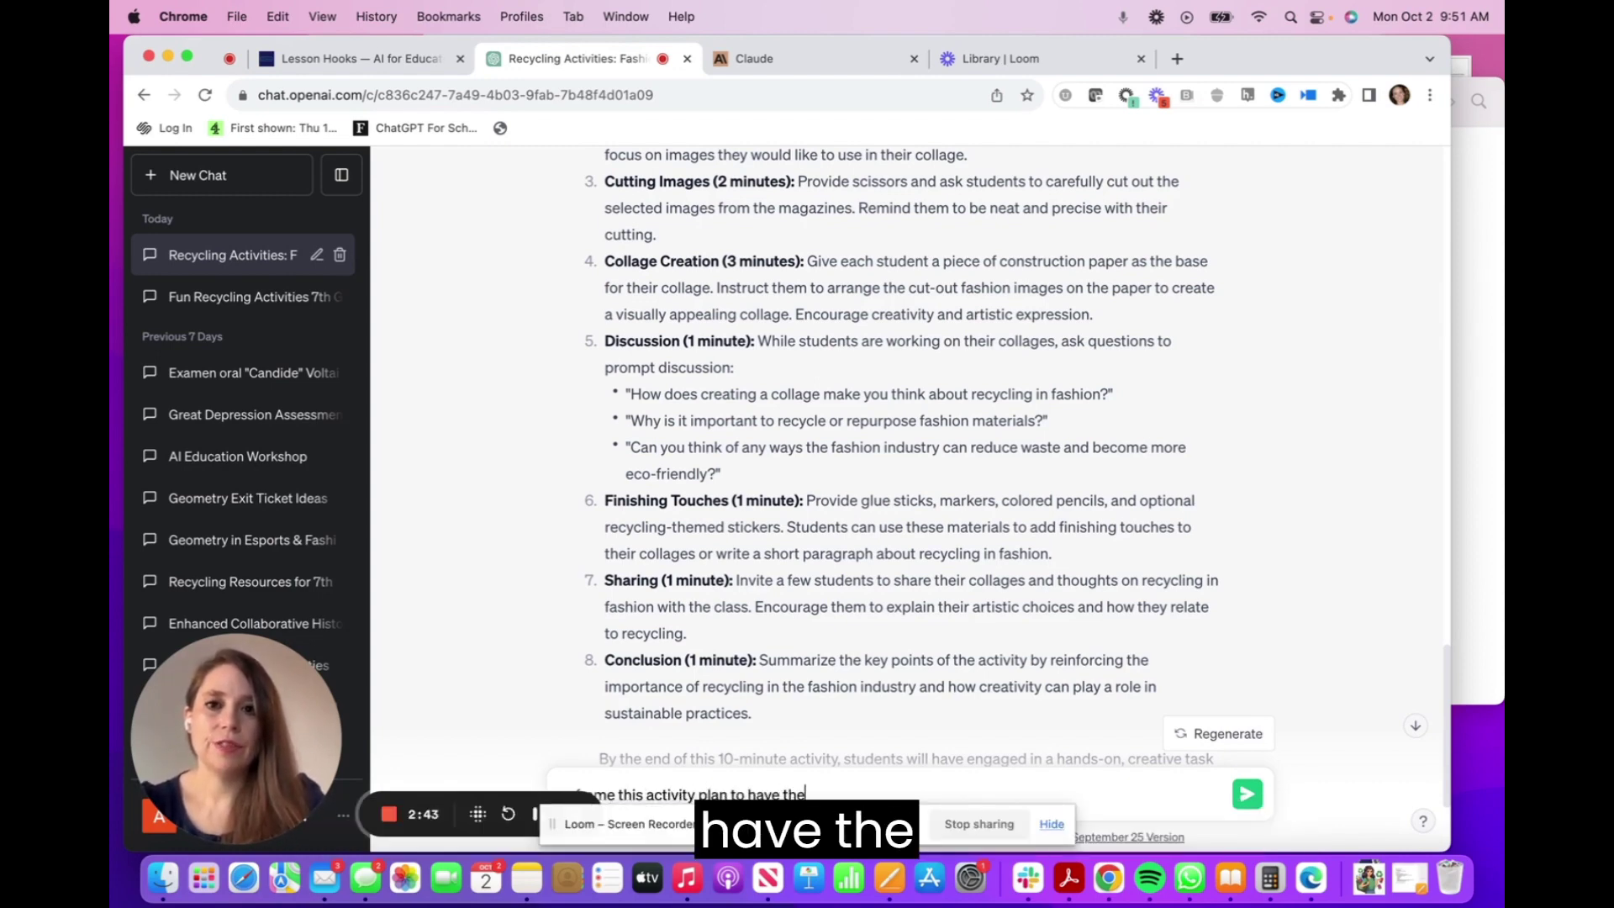
{"action": "type", "text": " discus"}
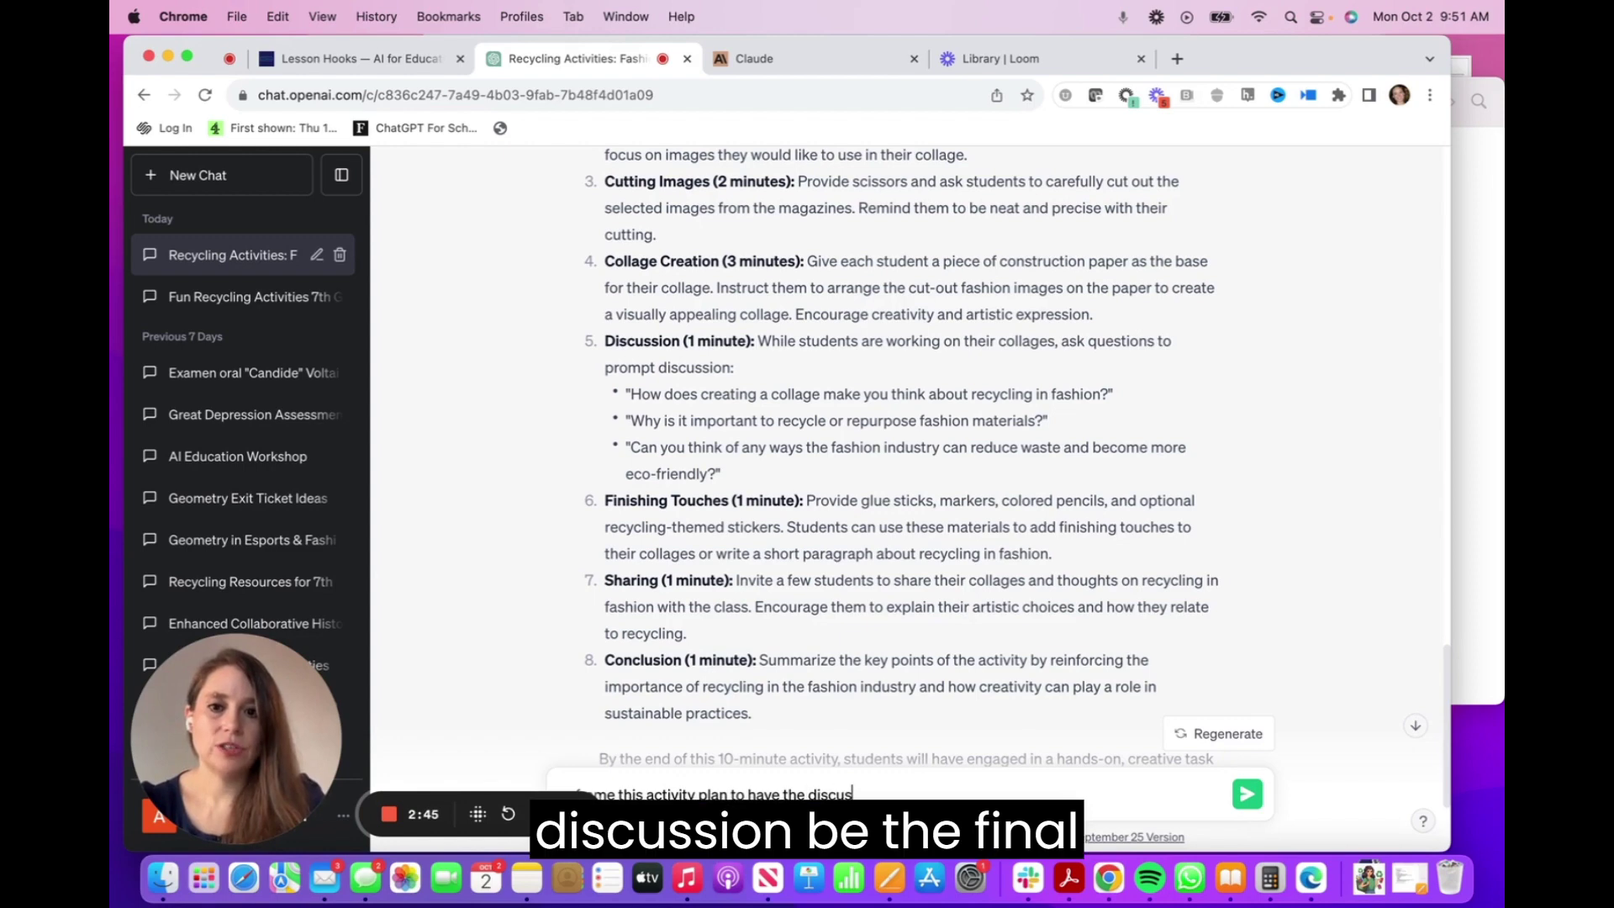
{"action": "type", "text": "sion be the fi"}
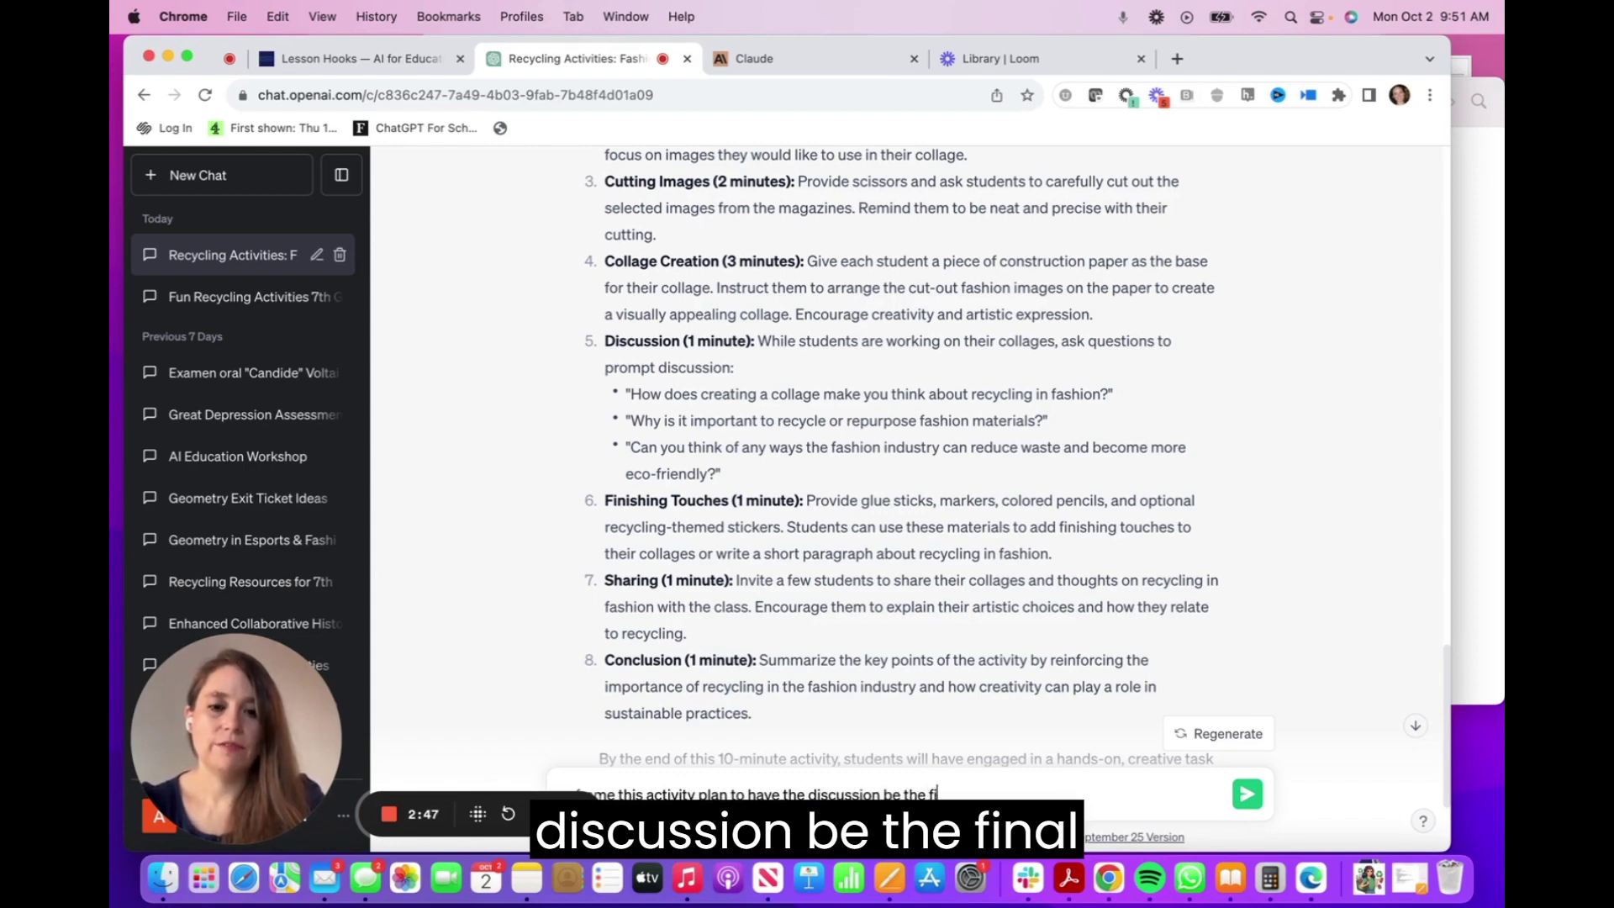
{"action": "type", "text": "nal step and fit the ten minutes"}
{"action": "key", "text": "Return"}
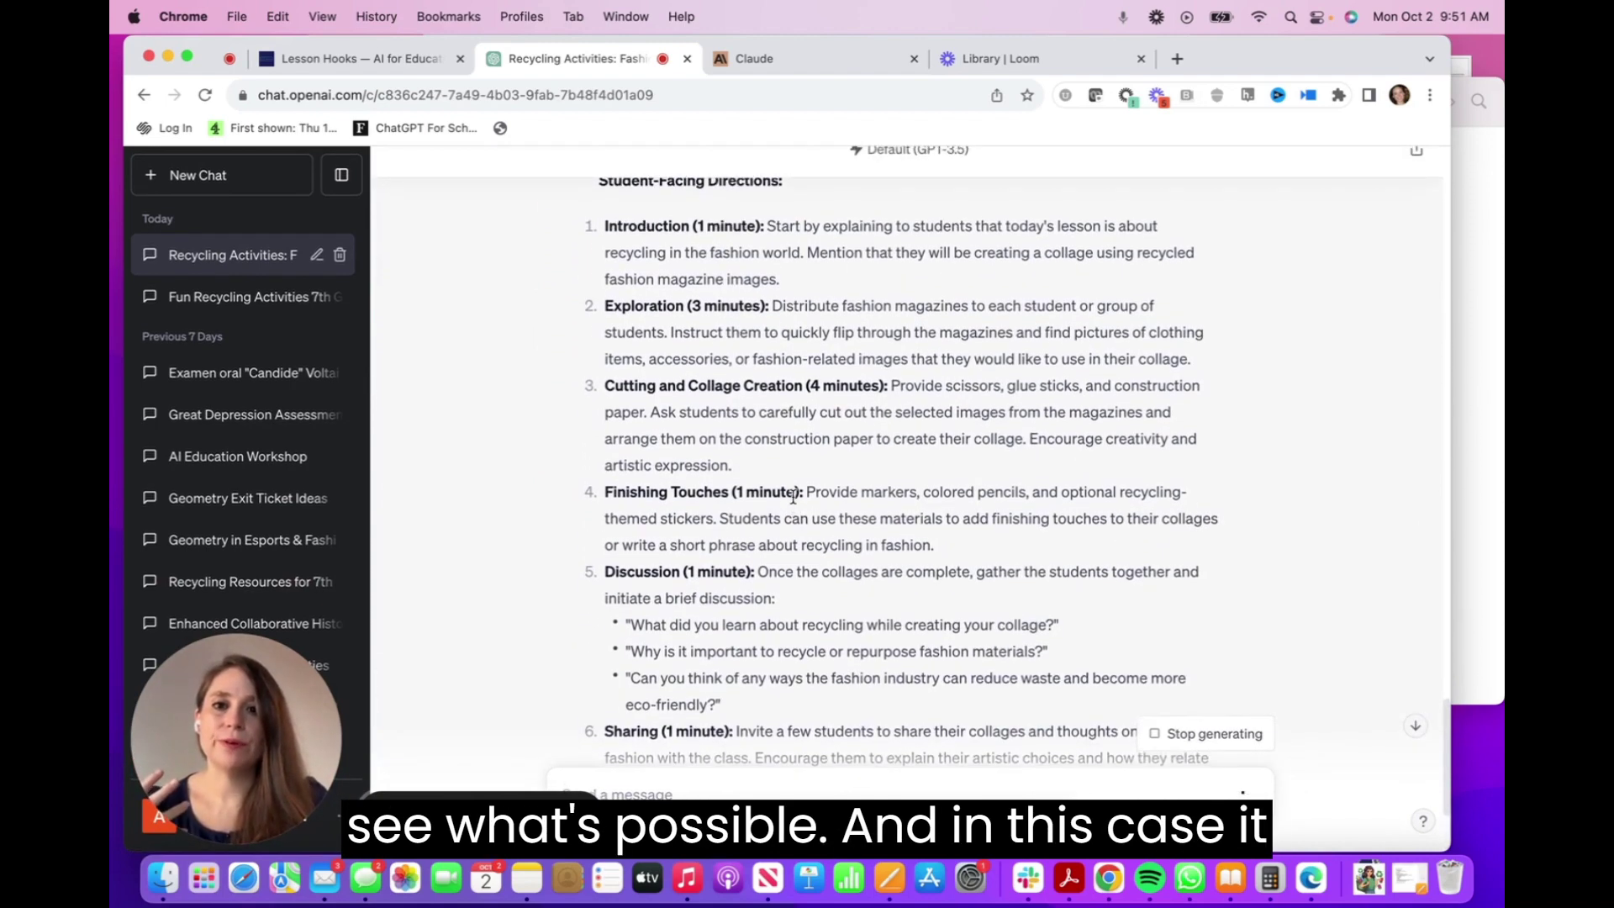
{"action": "scroll", "coordinate": [793, 496], "scroll_direction": "up", "scroll_amount": 2}
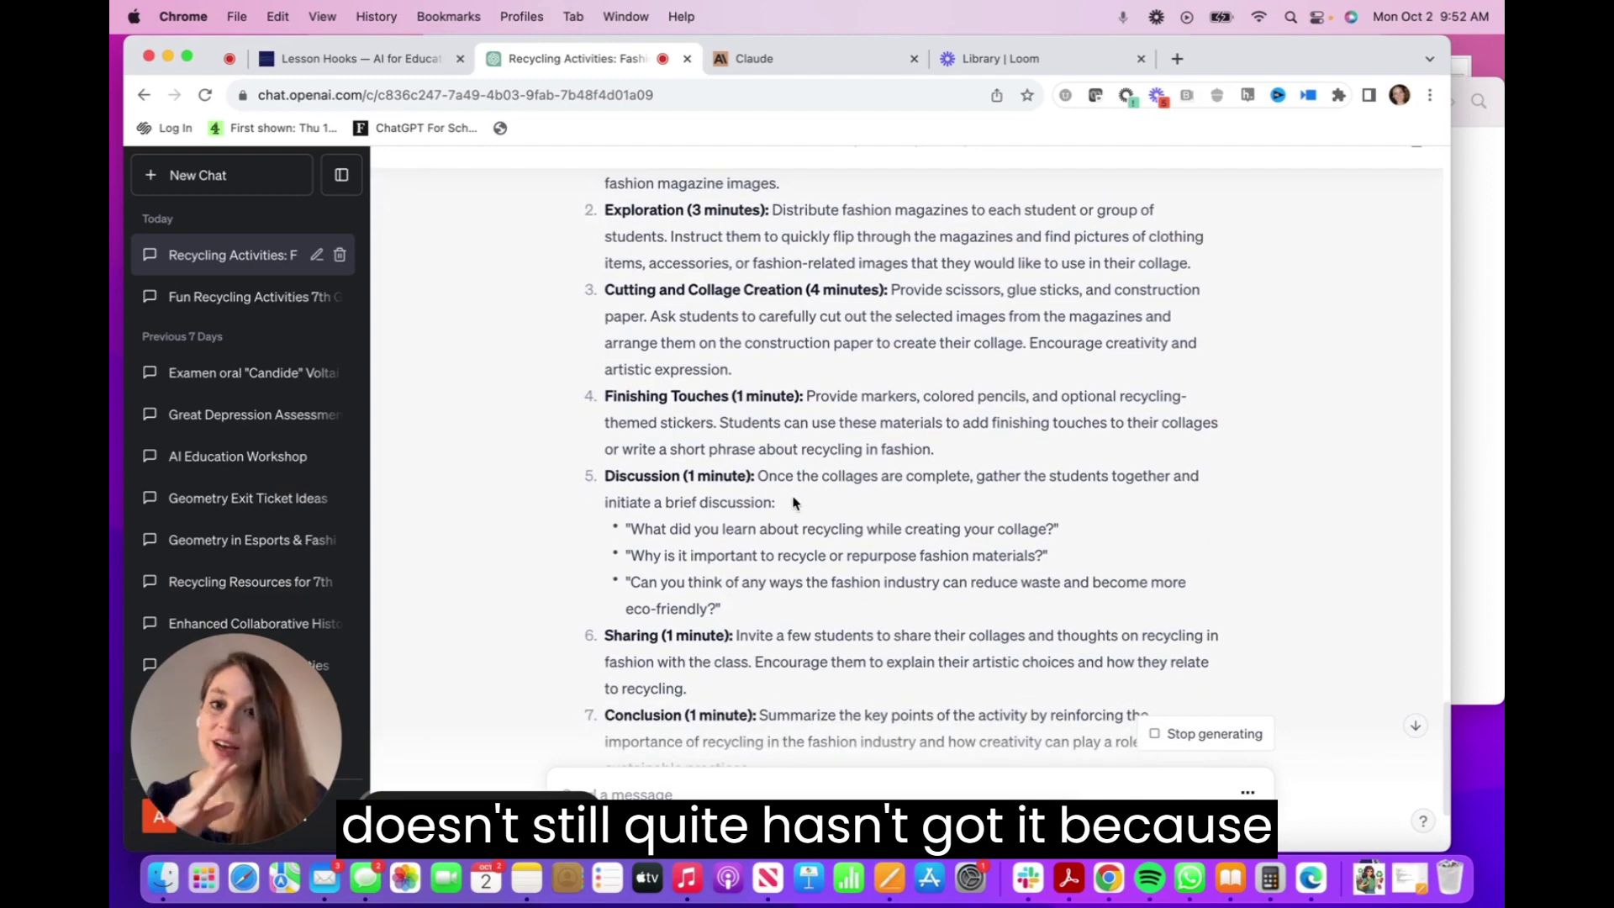
{"action": "scroll", "coordinate": [793, 501], "scroll_direction": "up", "scroll_amount": 5}
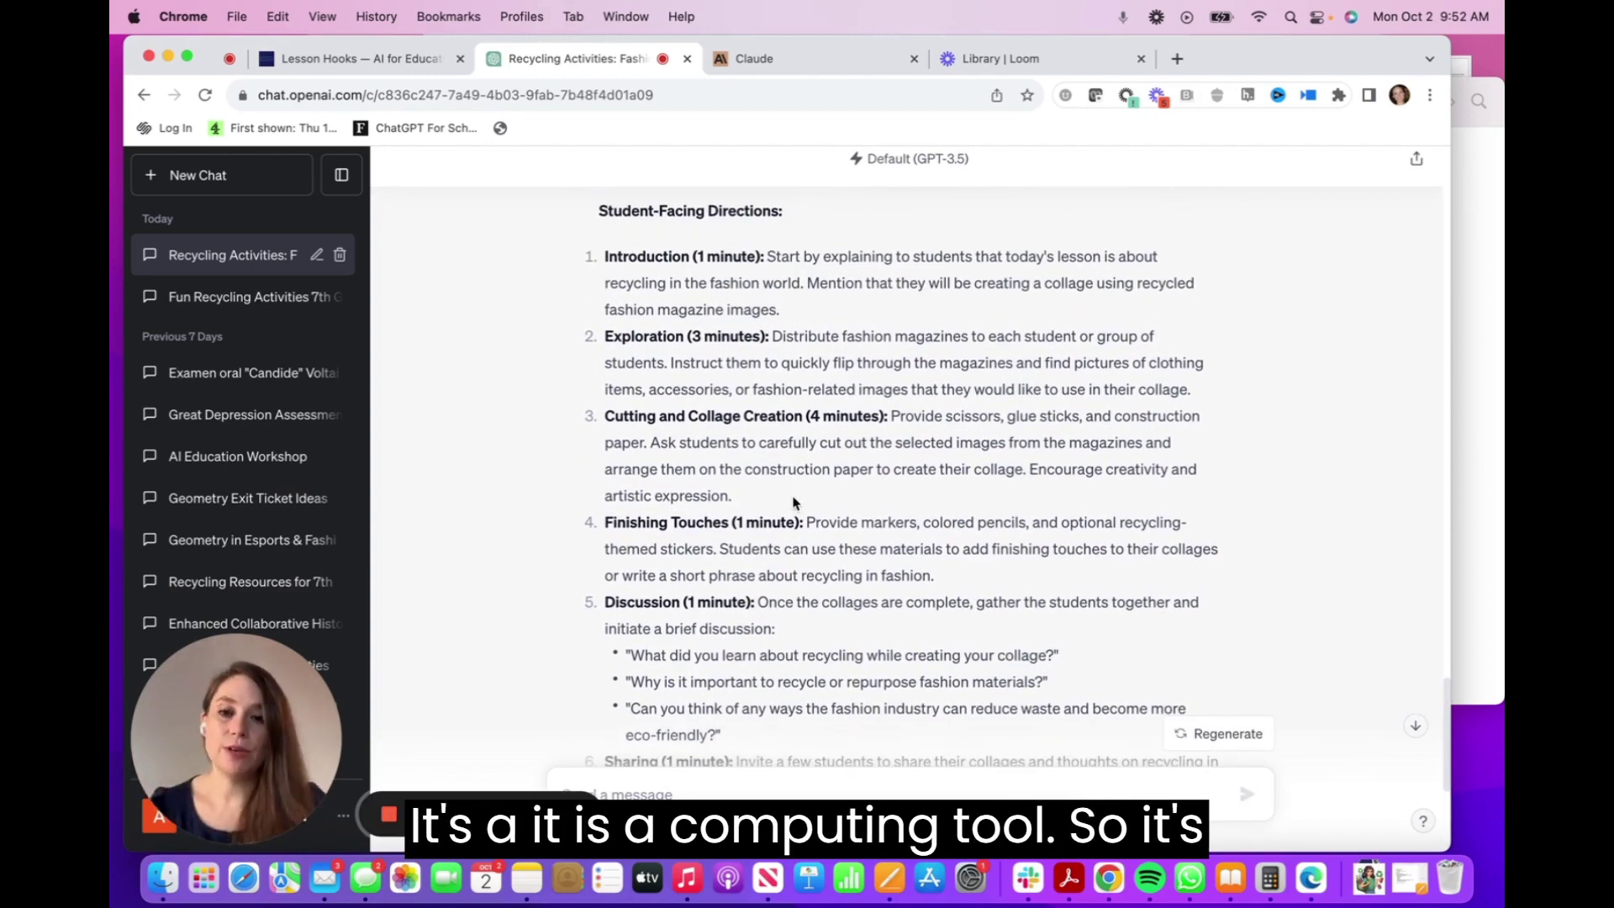
{"action": "scroll", "coordinate": [793, 502], "scroll_direction": "down", "scroll_amount": 1}
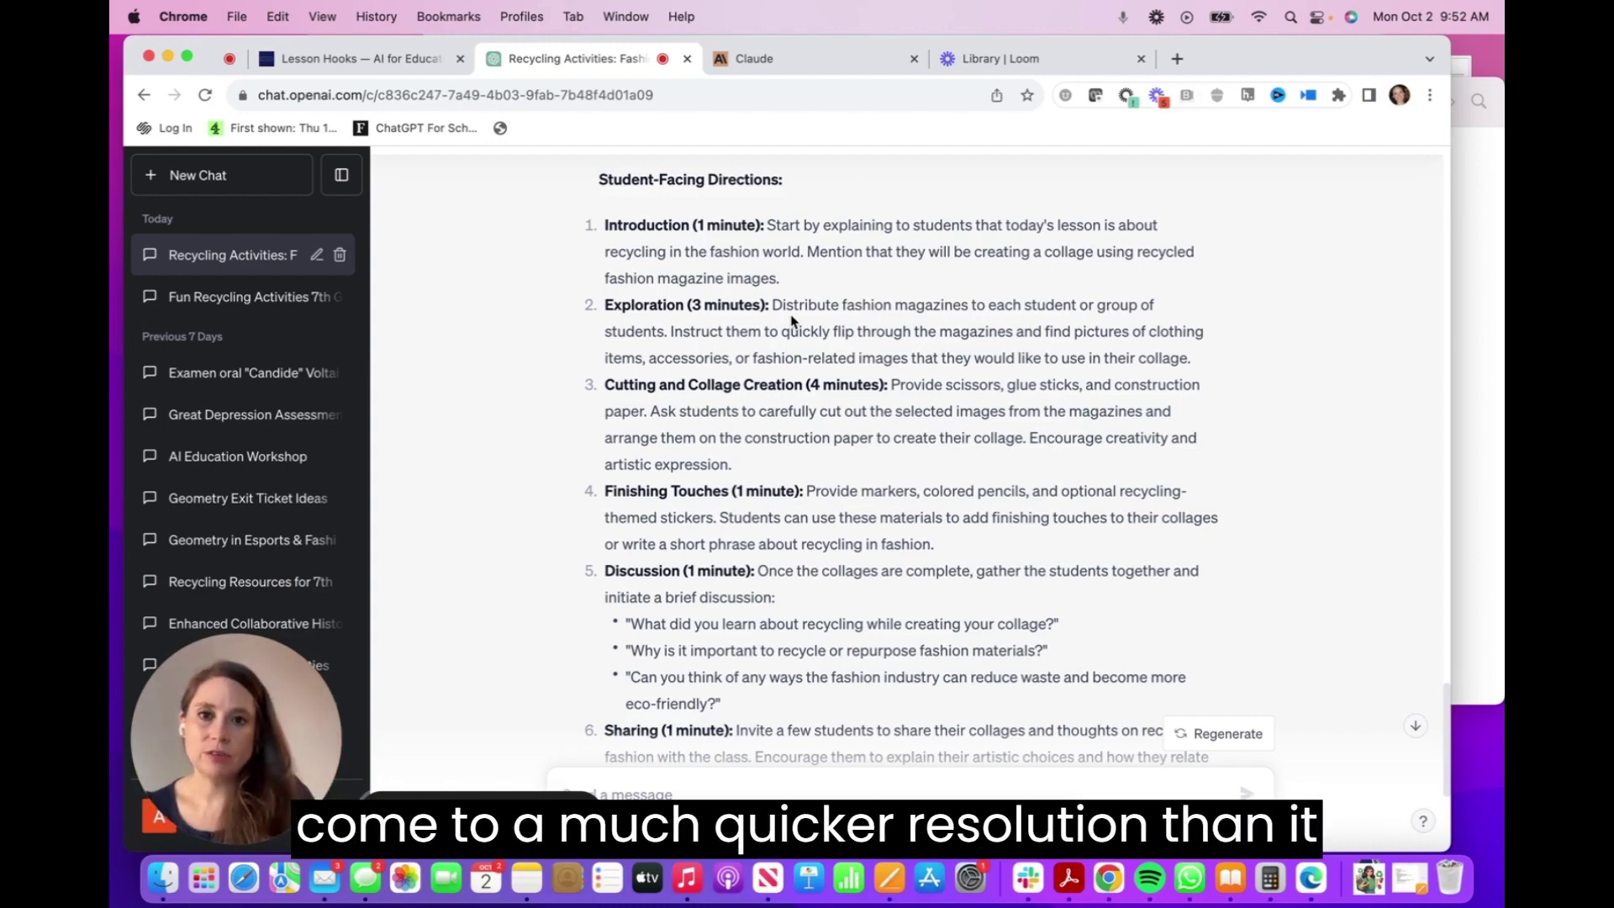
- Paste the lesson-hook prompt into Claude and start a new chat with it
{"action": "left_click", "coordinate": [809, 60]}
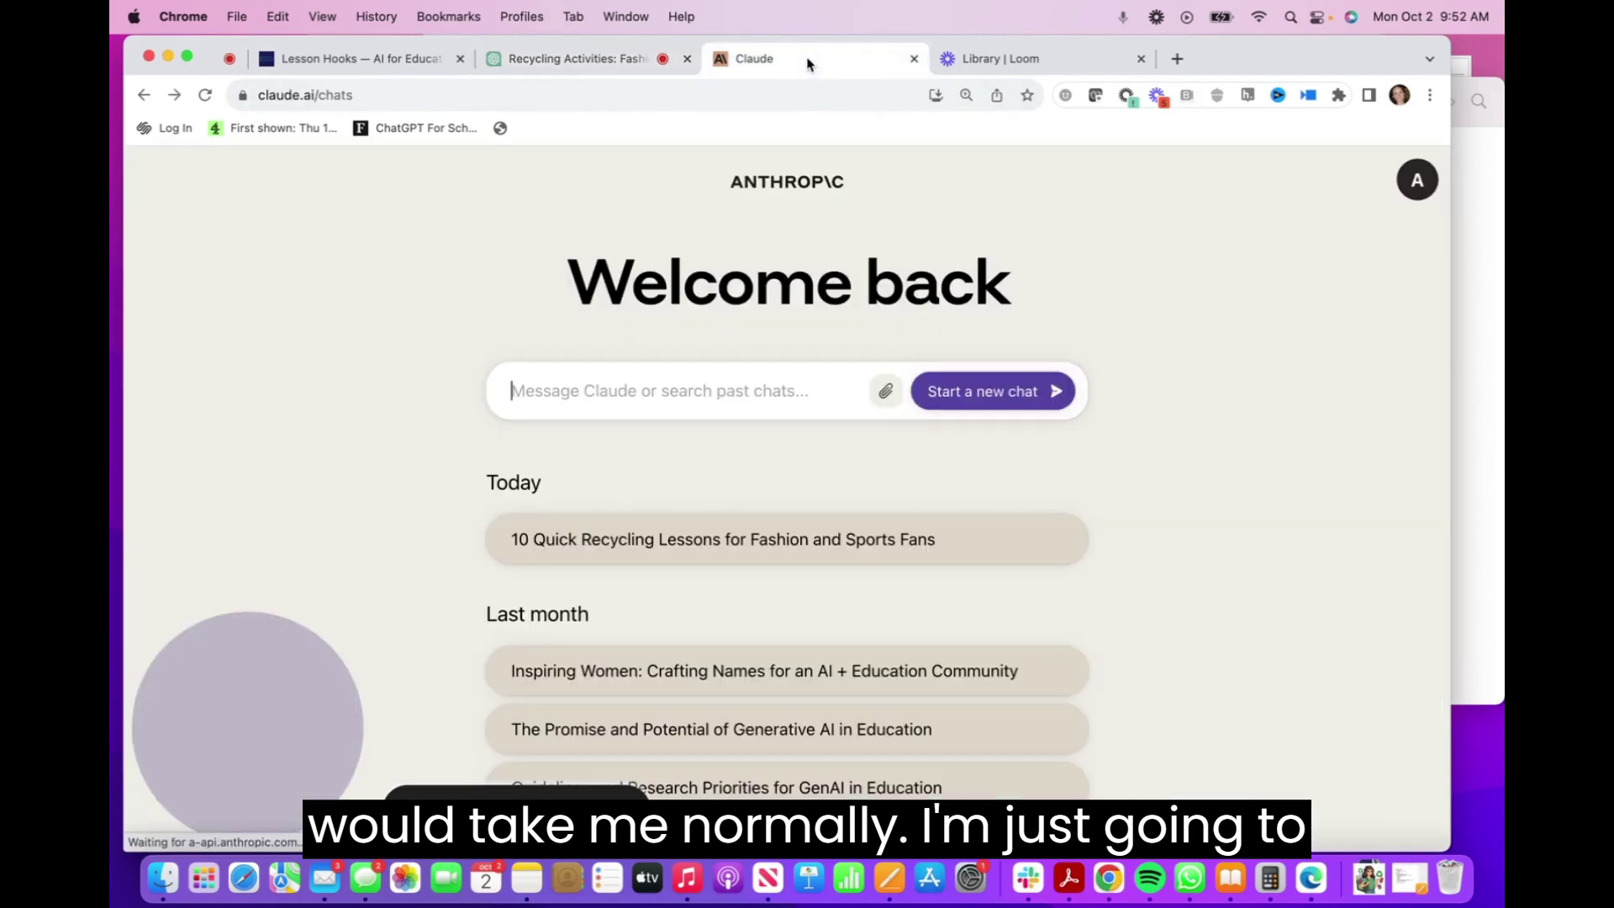
{"action": "left_click", "coordinate": [614, 396]}
{"action": "type", "text": "You are an expert educator, skilled at creating engaging lessons and activities for students. Create 10 fun ways for me to introduce a lesson on recycling for 7th grade students in my life science class. The activities should be 5-10 minutes long. My students love fashion and sports, so provide options for both subjects in your response."}
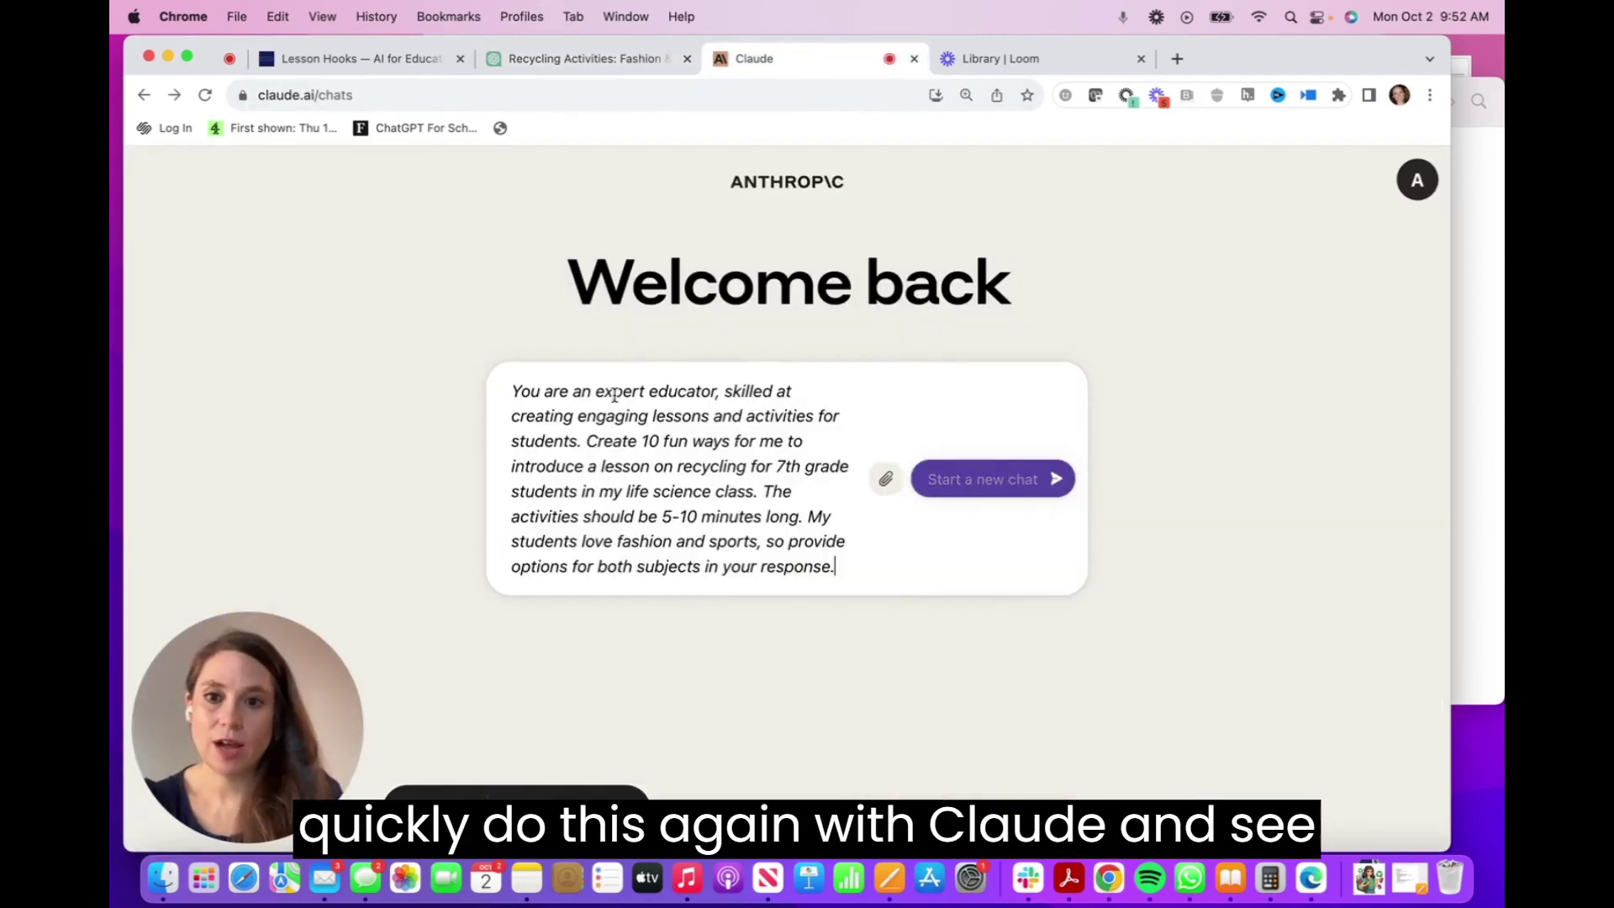
{"action": "left_click", "coordinate": [1056, 458]}
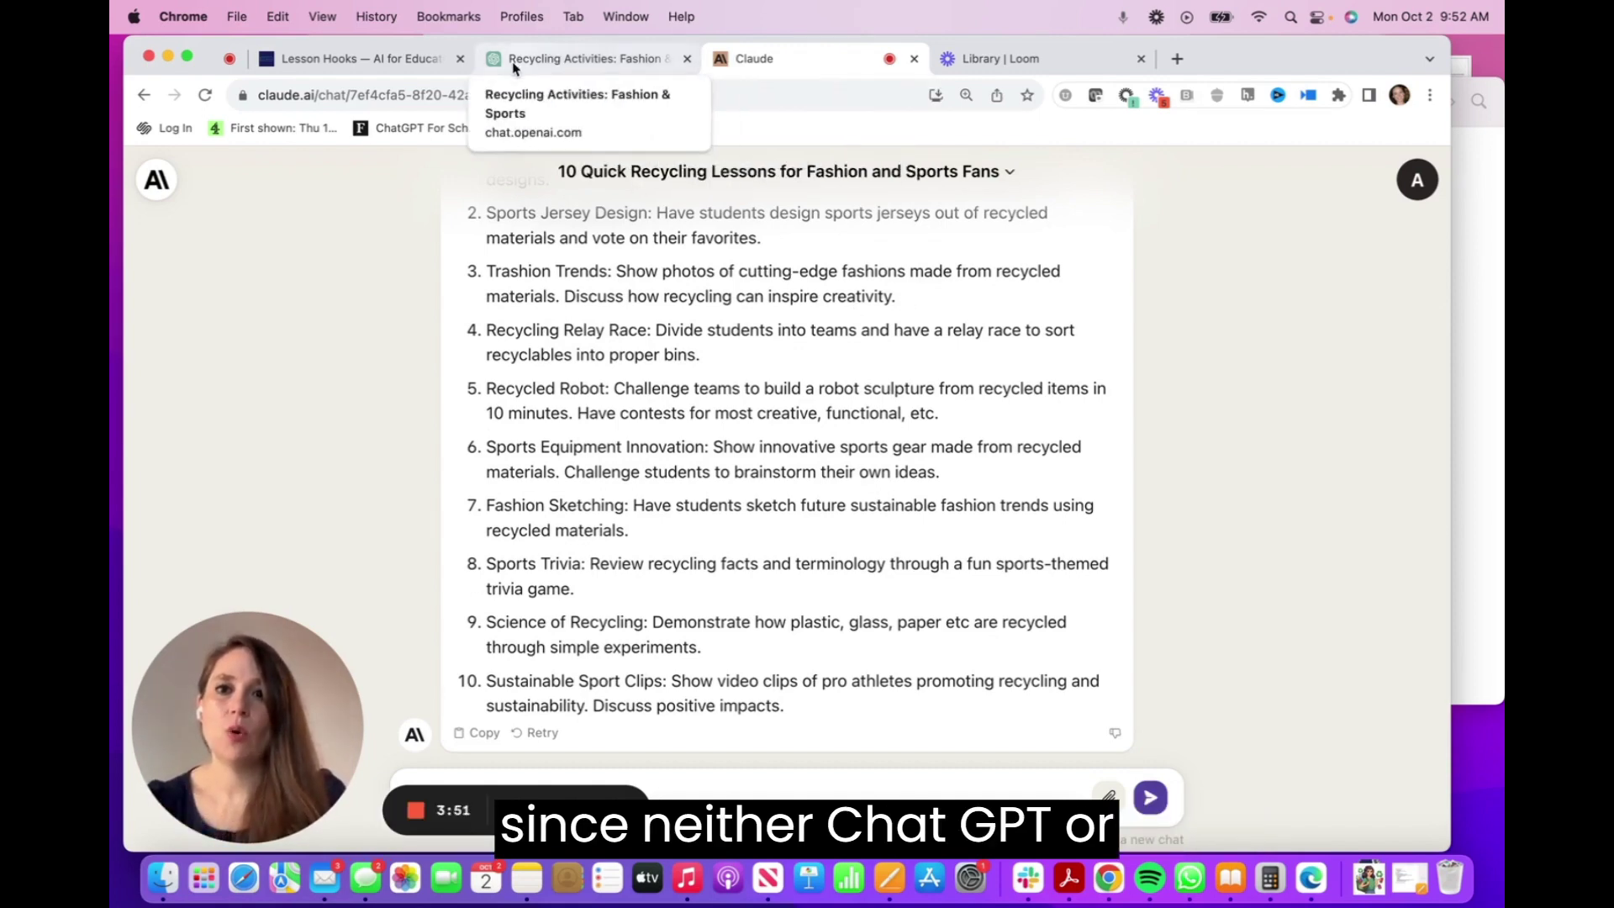
{"action": "left_click", "coordinate": [1177, 58]}
- Go to perplexity.ai in the new tab
{"action": "type", "text": "perpe"}
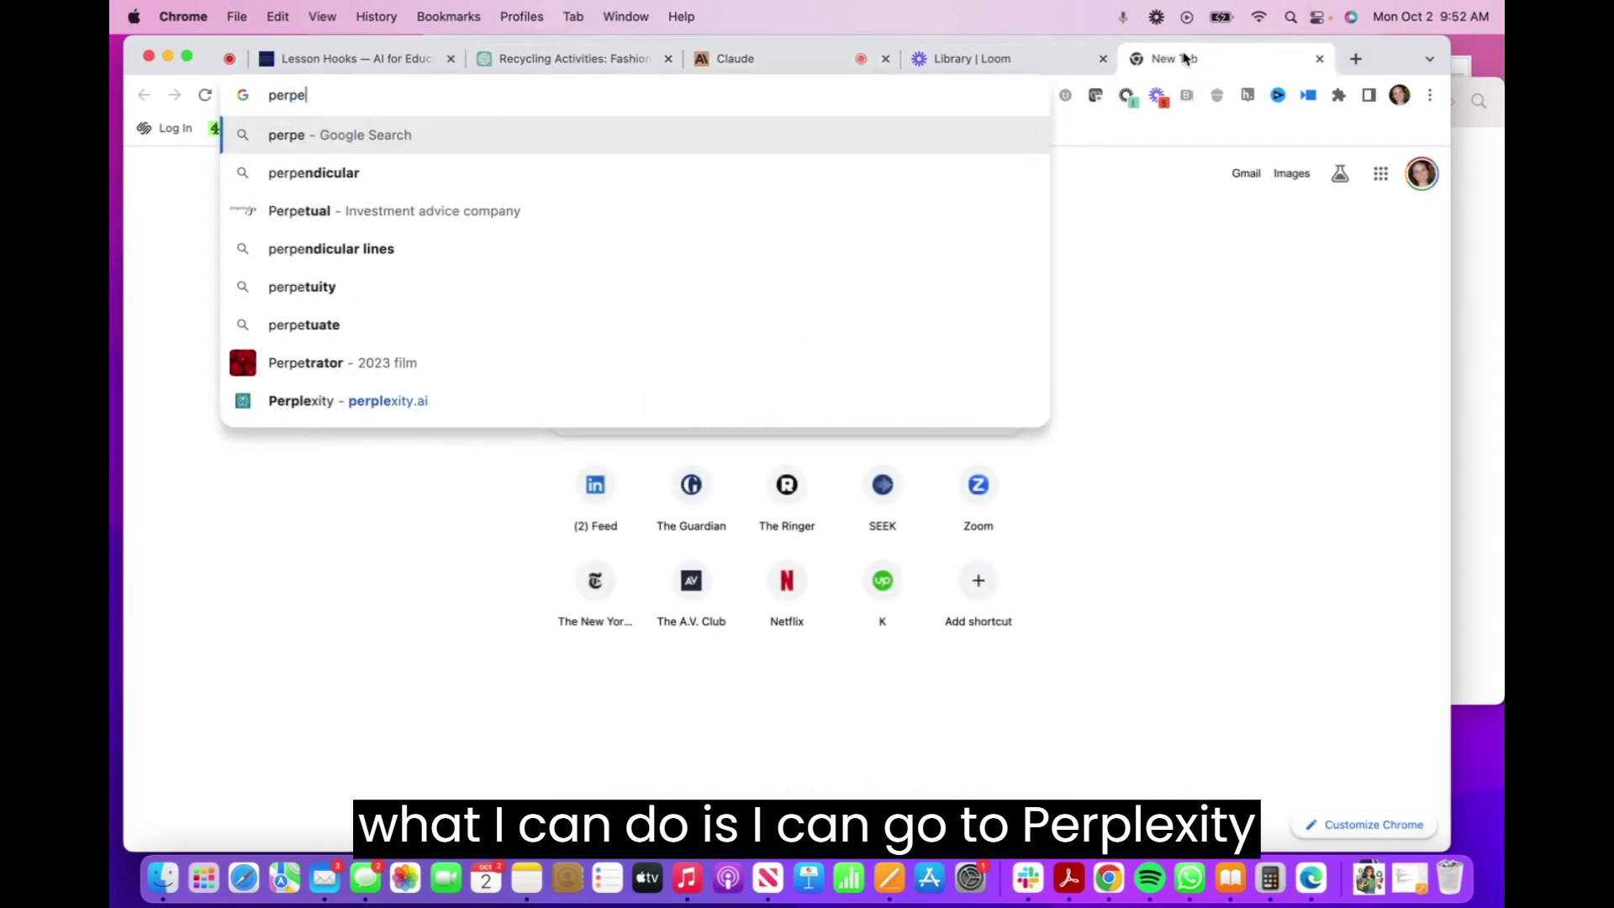
{"action": "key", "text": "BackSpace"}
{"action": "type", "text": "le"}
{"action": "key", "text": "Return"}
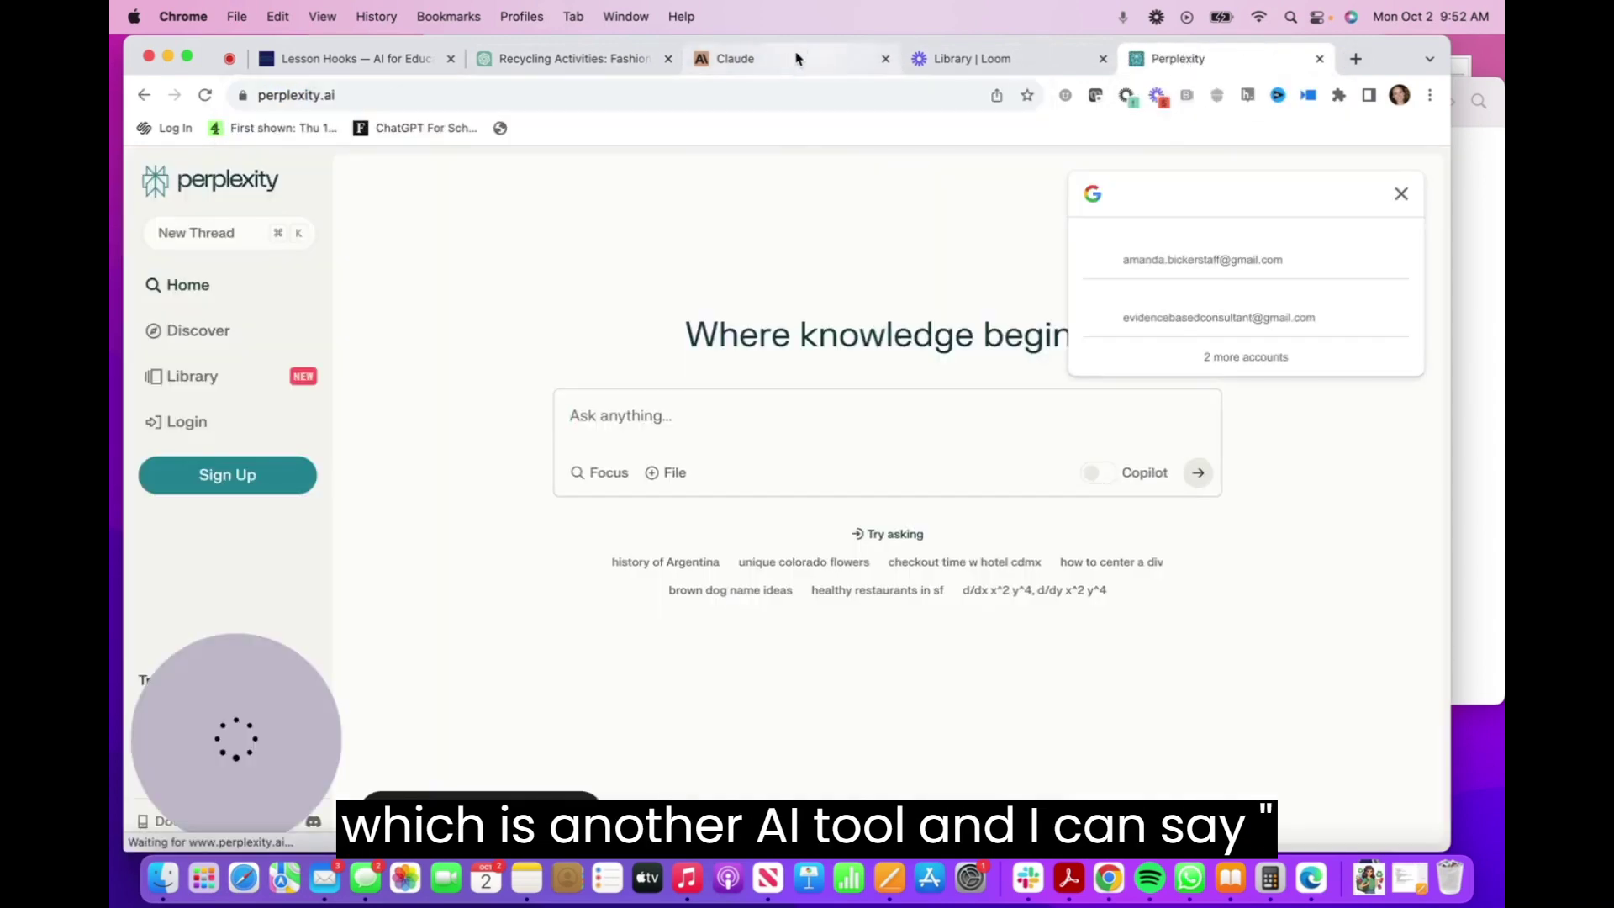
{"action": "left_click", "coordinate": [809, 55]}
{"action": "left_click", "coordinate": [1212, 63]}
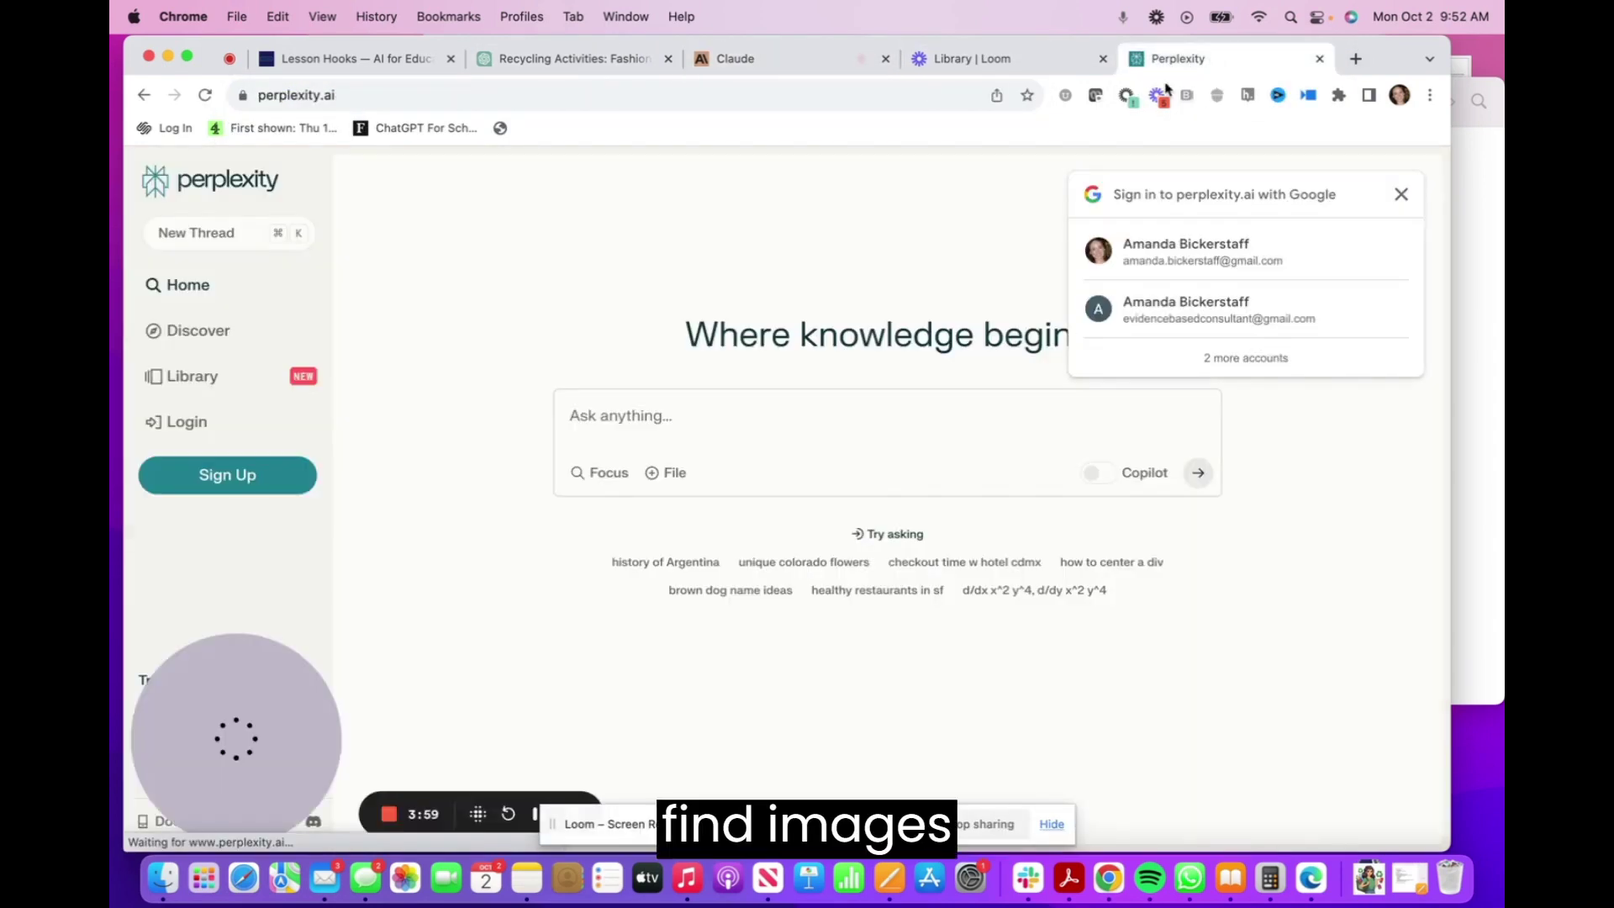
- Search Perplexity for 'find images of fashion created out of recycled materials'
{"action": "left_click", "coordinate": [749, 431]}
{"action": "type", "text": "find "}
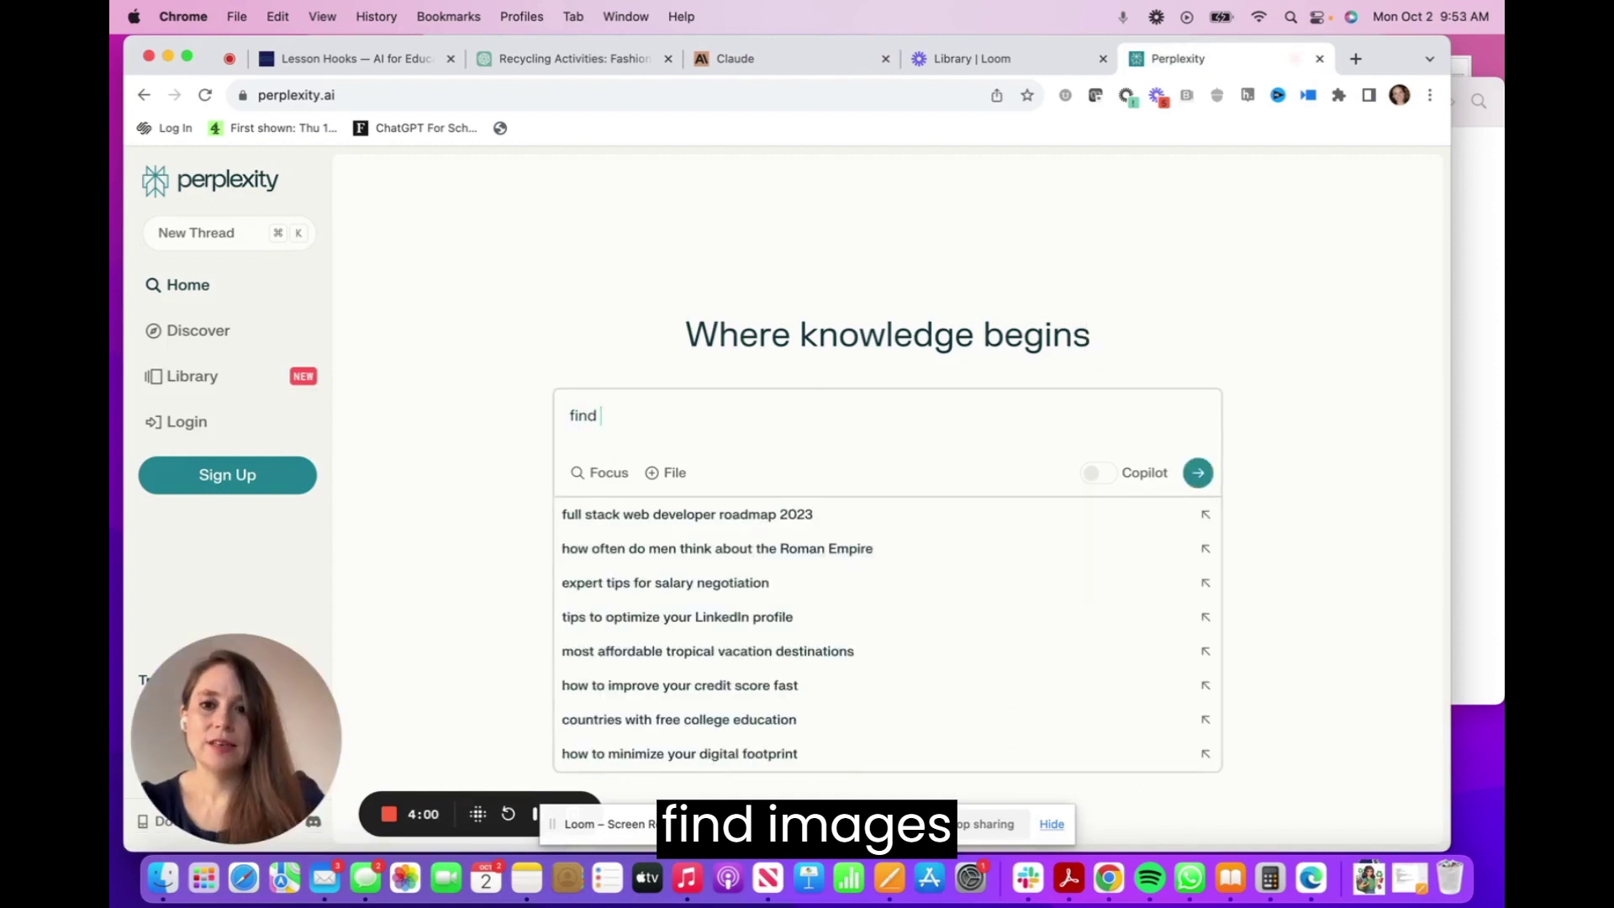
{"action": "type", "text": "images of"}
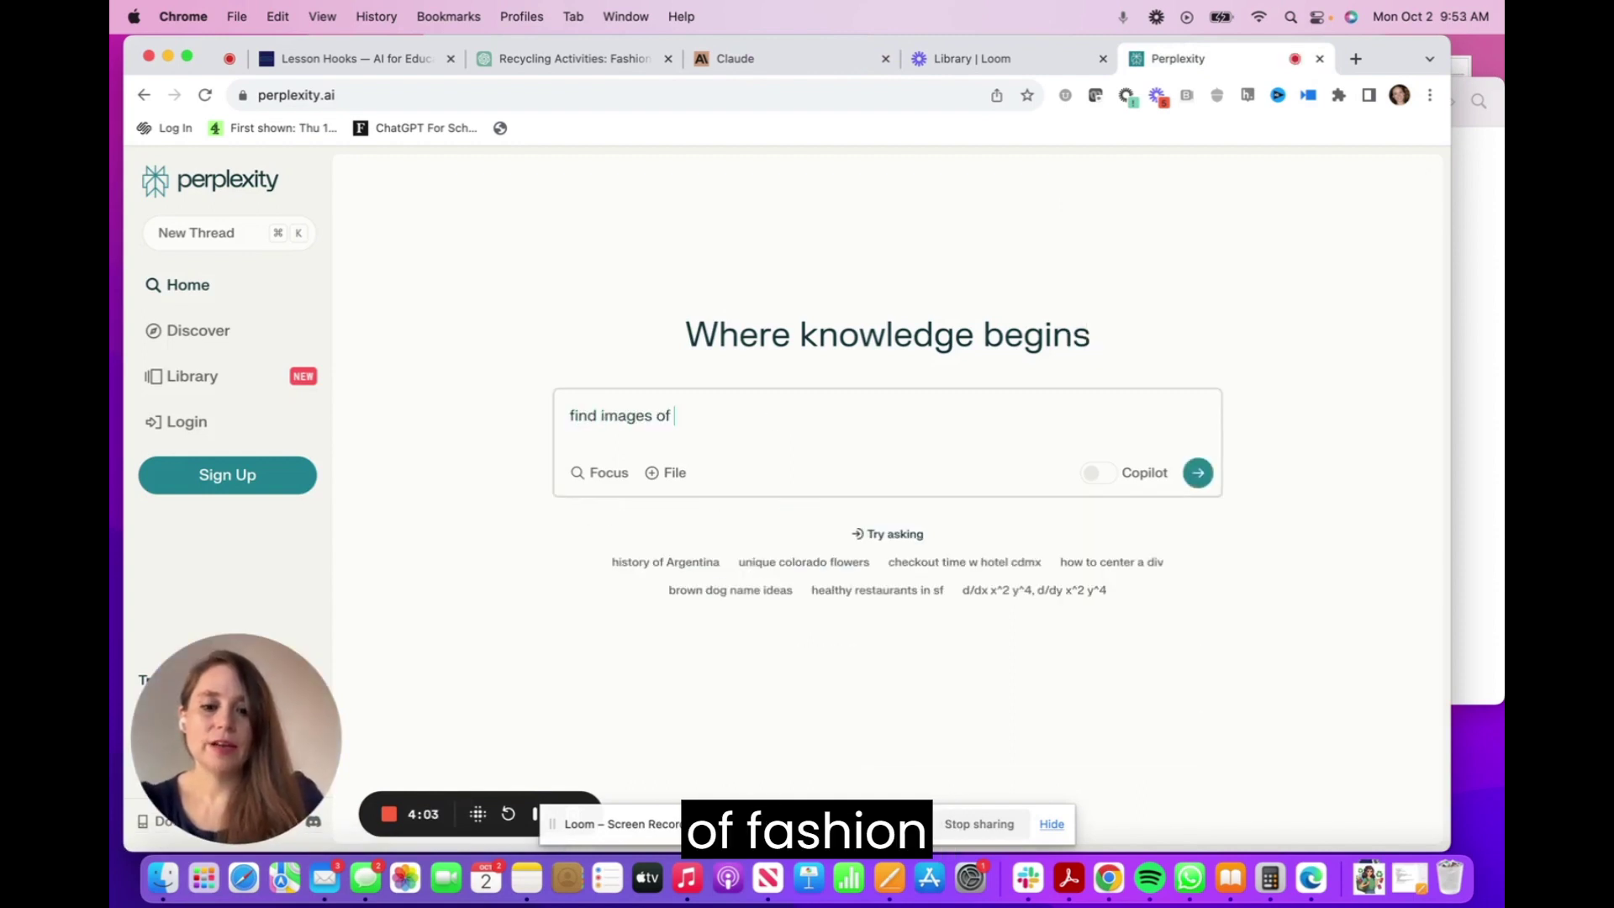
{"action": "type", "text": " fashioncreat"}
{"action": "key", "text": "BackSpace"}
{"action": "key", "text": "BackSpace"}
{"action": "key", "text": "BackSpace"}
{"action": "key", "text": "BackSpace"}
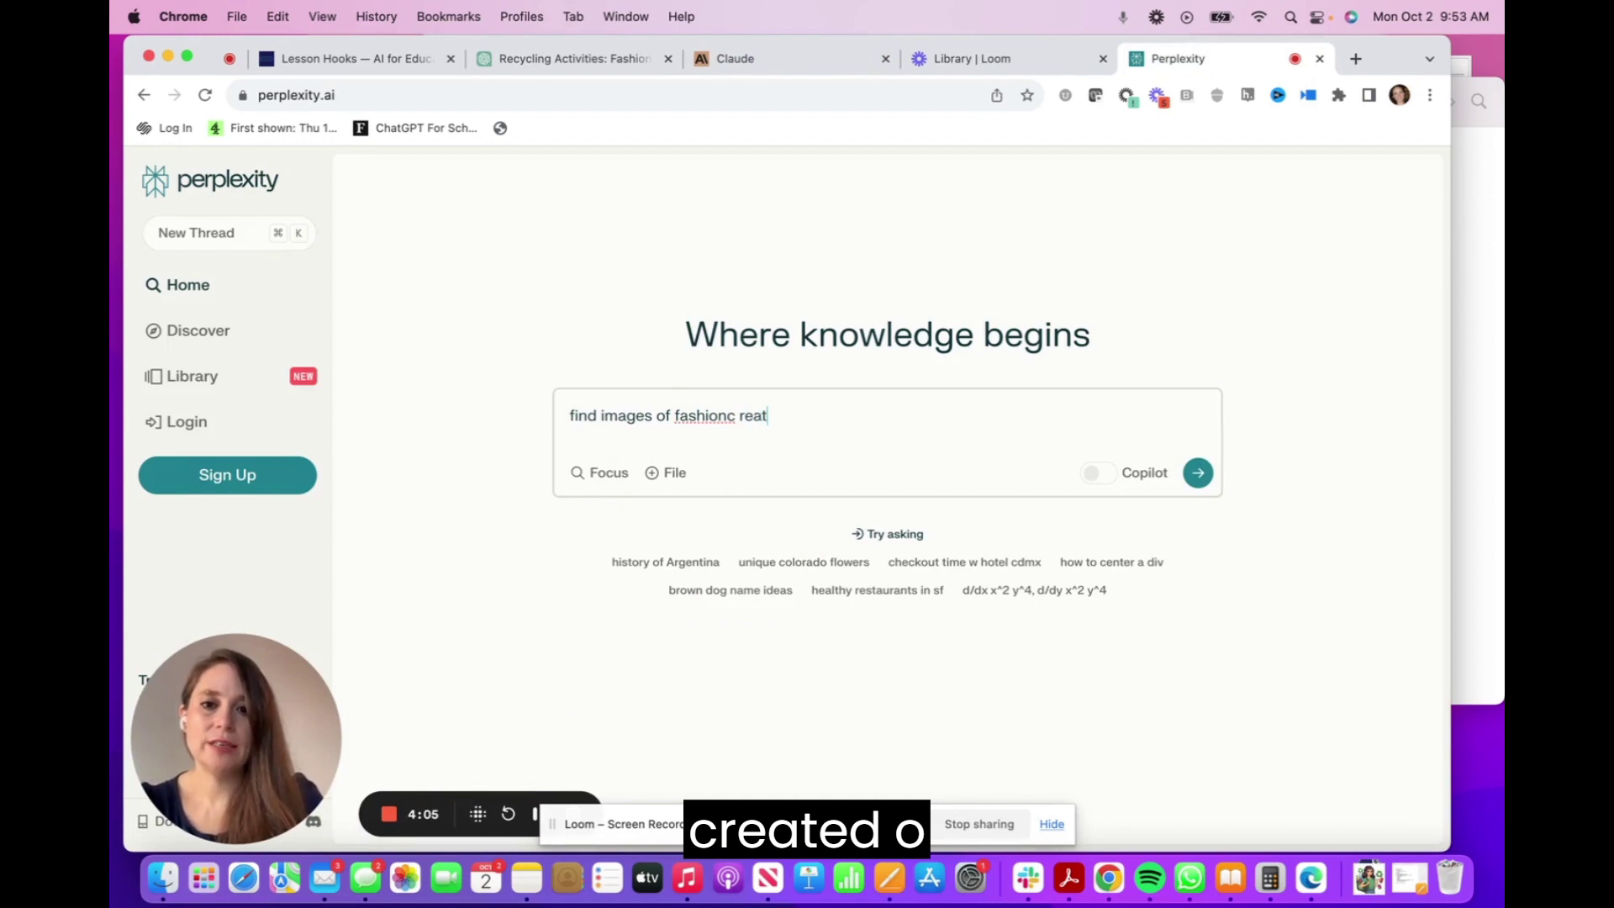
{"action": "type", "text": "ated ou"}
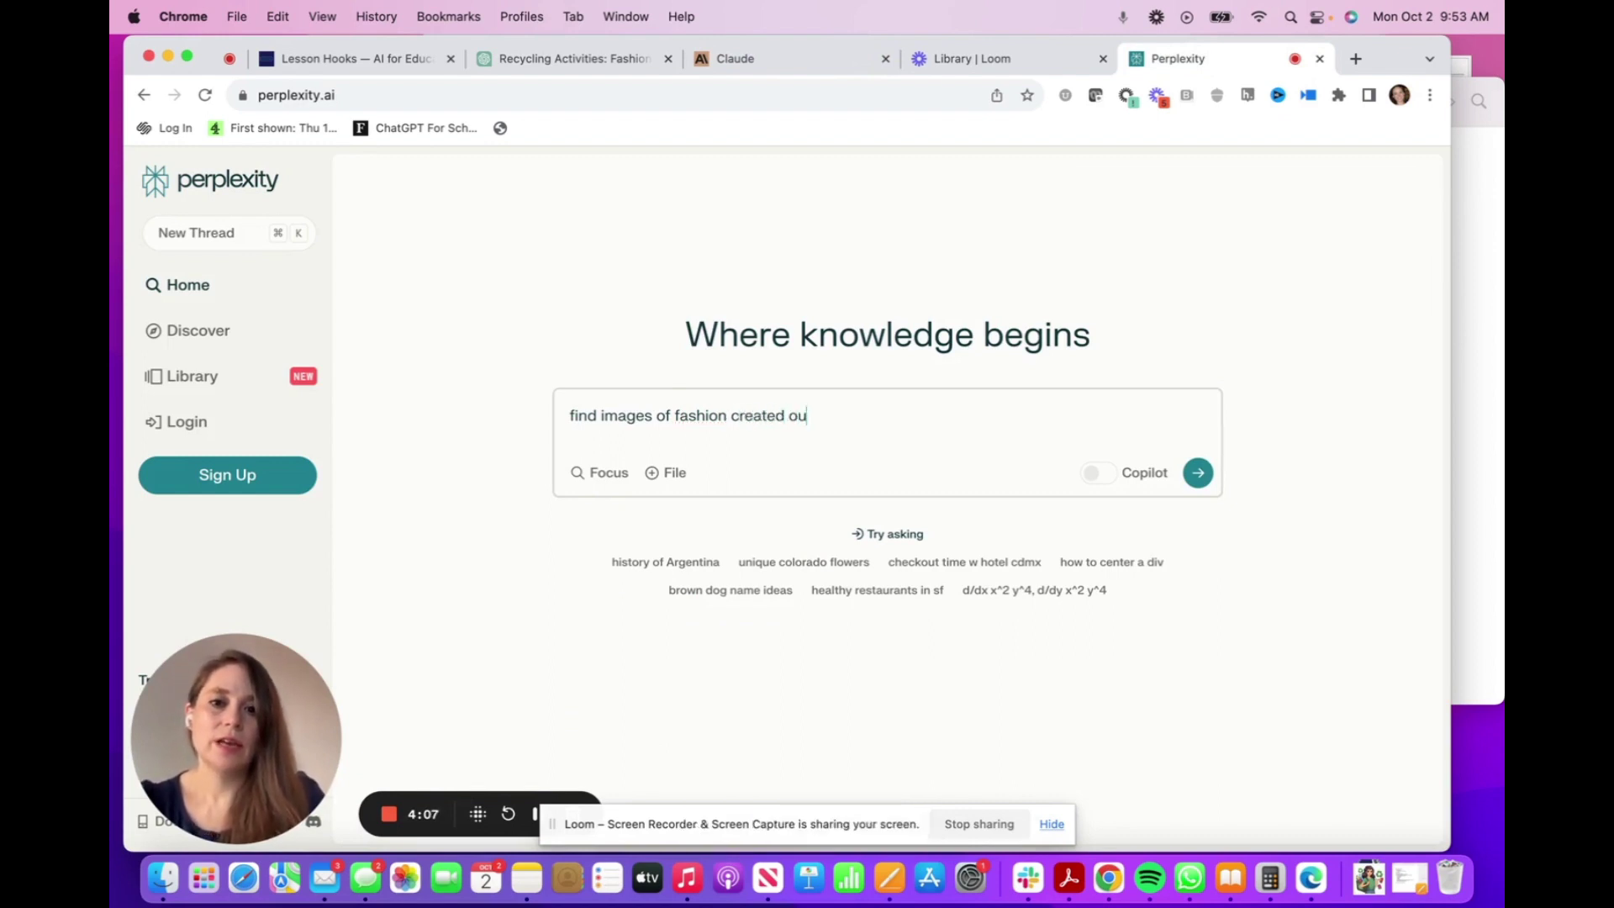
{"action": "type", "text": "t of recycled materials"}
{"action": "key", "text": "Return"}
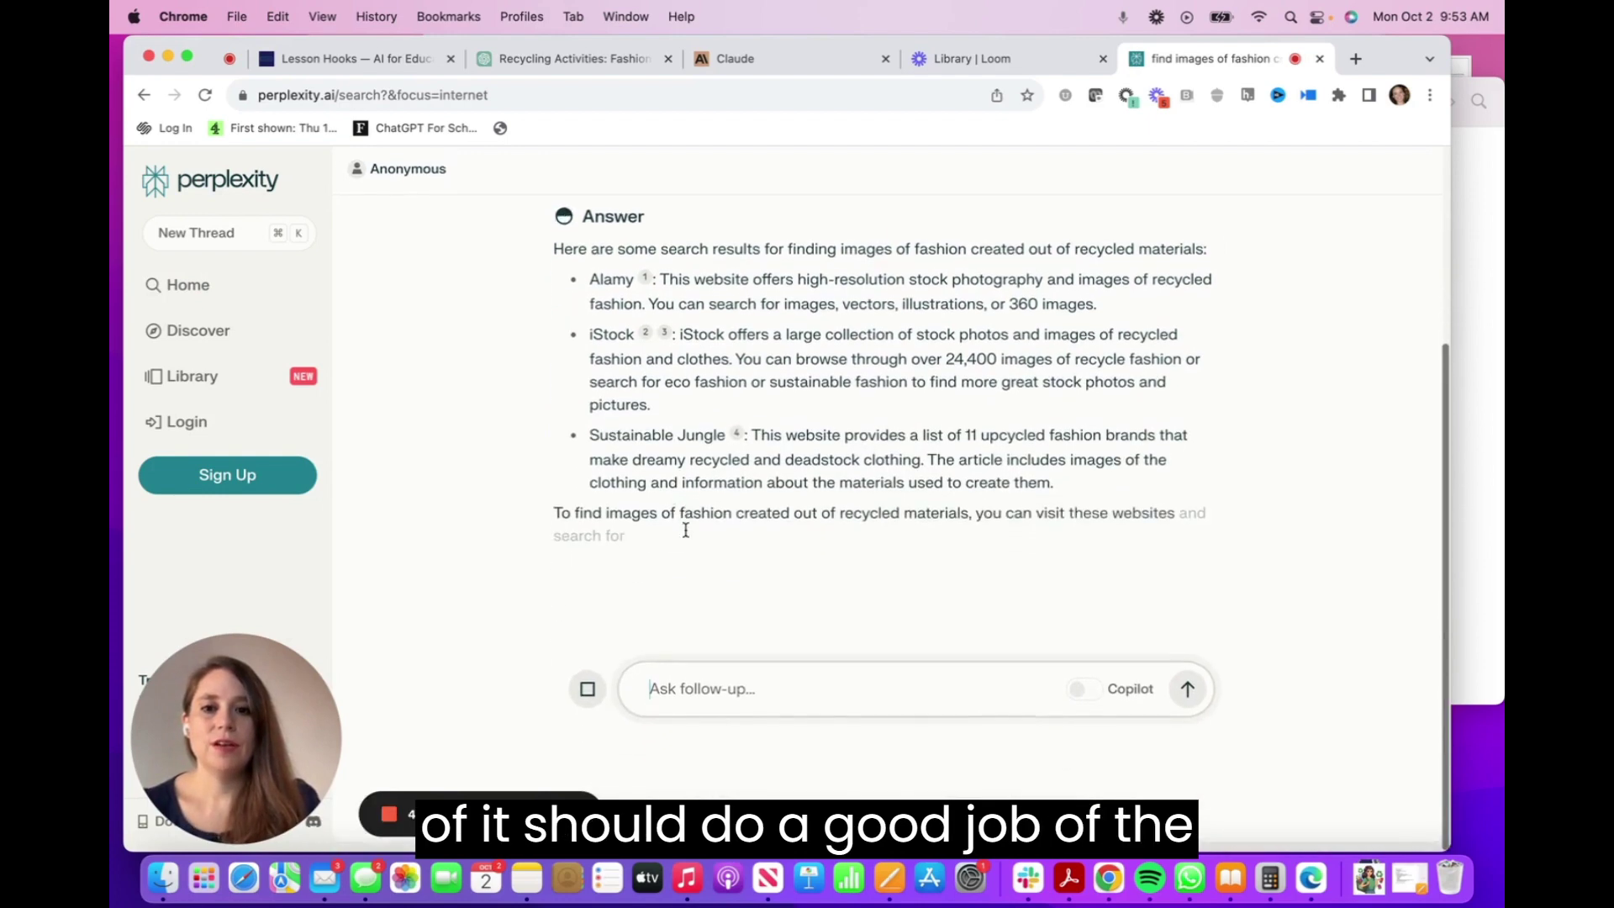
- Browse the recycled-outfit photos, then return to the Lesson Hooks AI for Education page
{"action": "scroll", "coordinate": [689, 488], "scroll_direction": "down", "scroll_amount": 5}
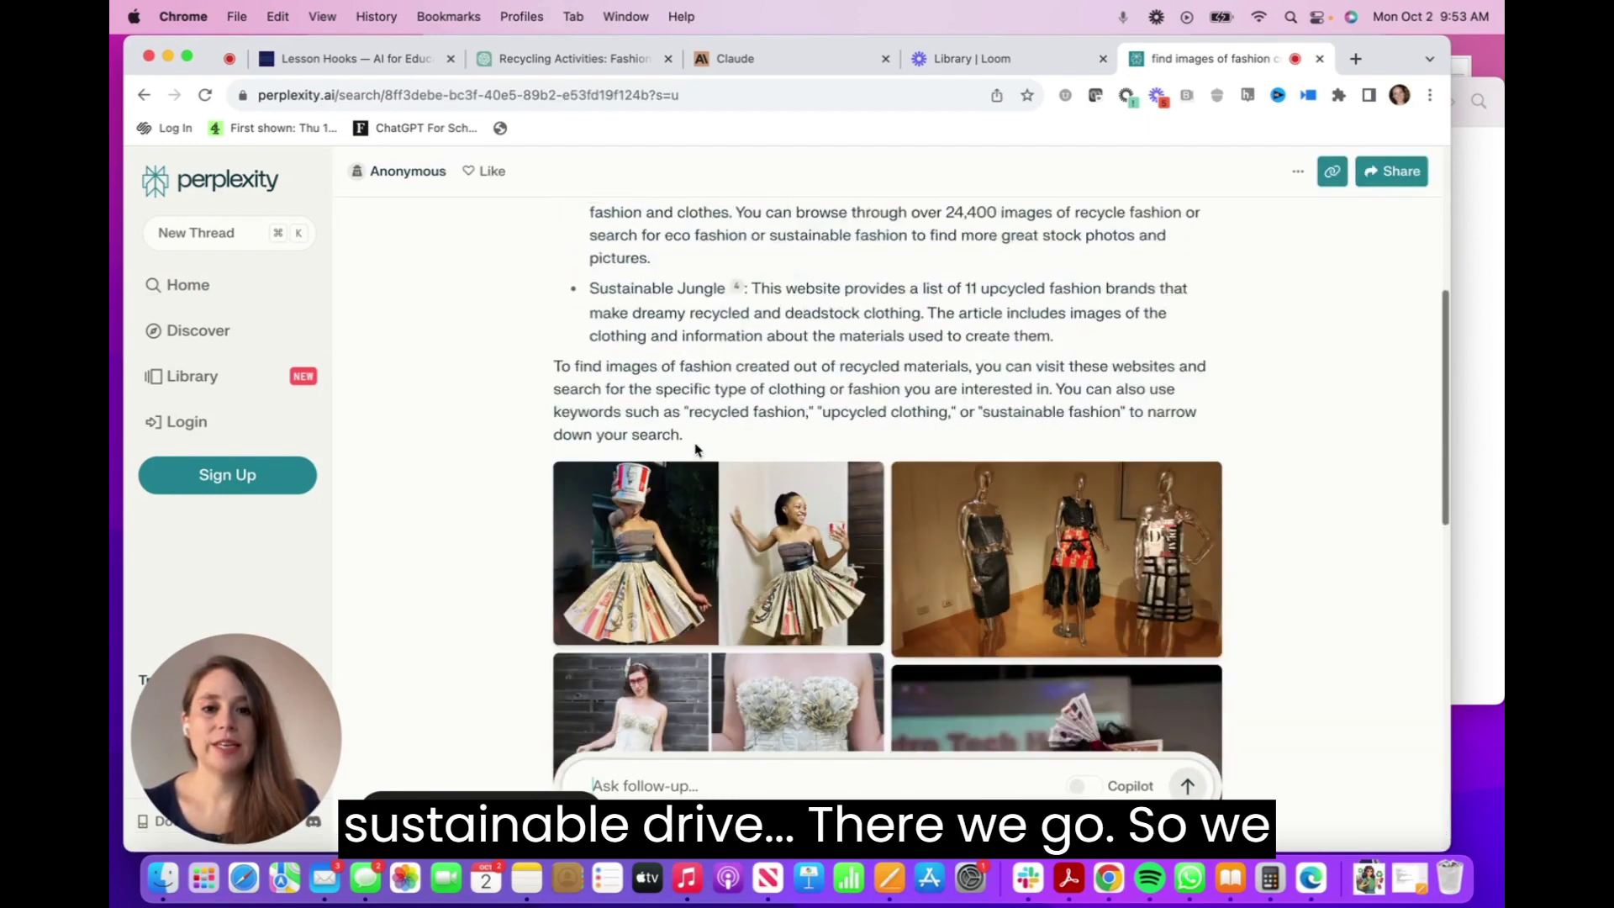
{"action": "scroll", "coordinate": [1030, 434], "scroll_direction": "down", "scroll_amount": 8}
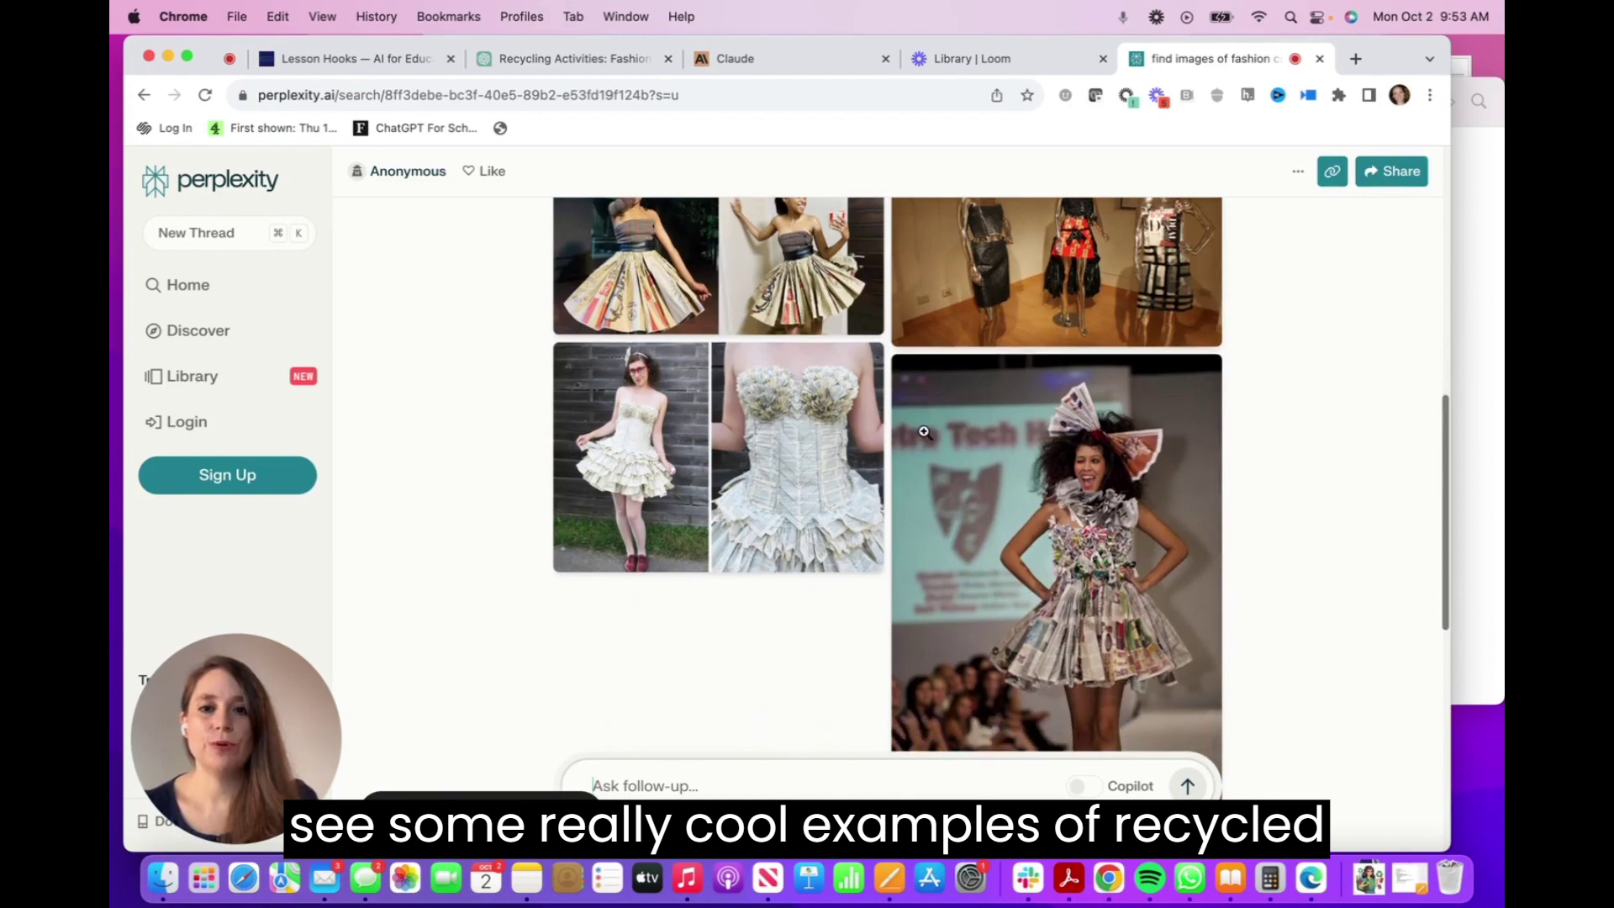
{"action": "scroll", "coordinate": [924, 437], "scroll_direction": "up", "scroll_amount": 7}
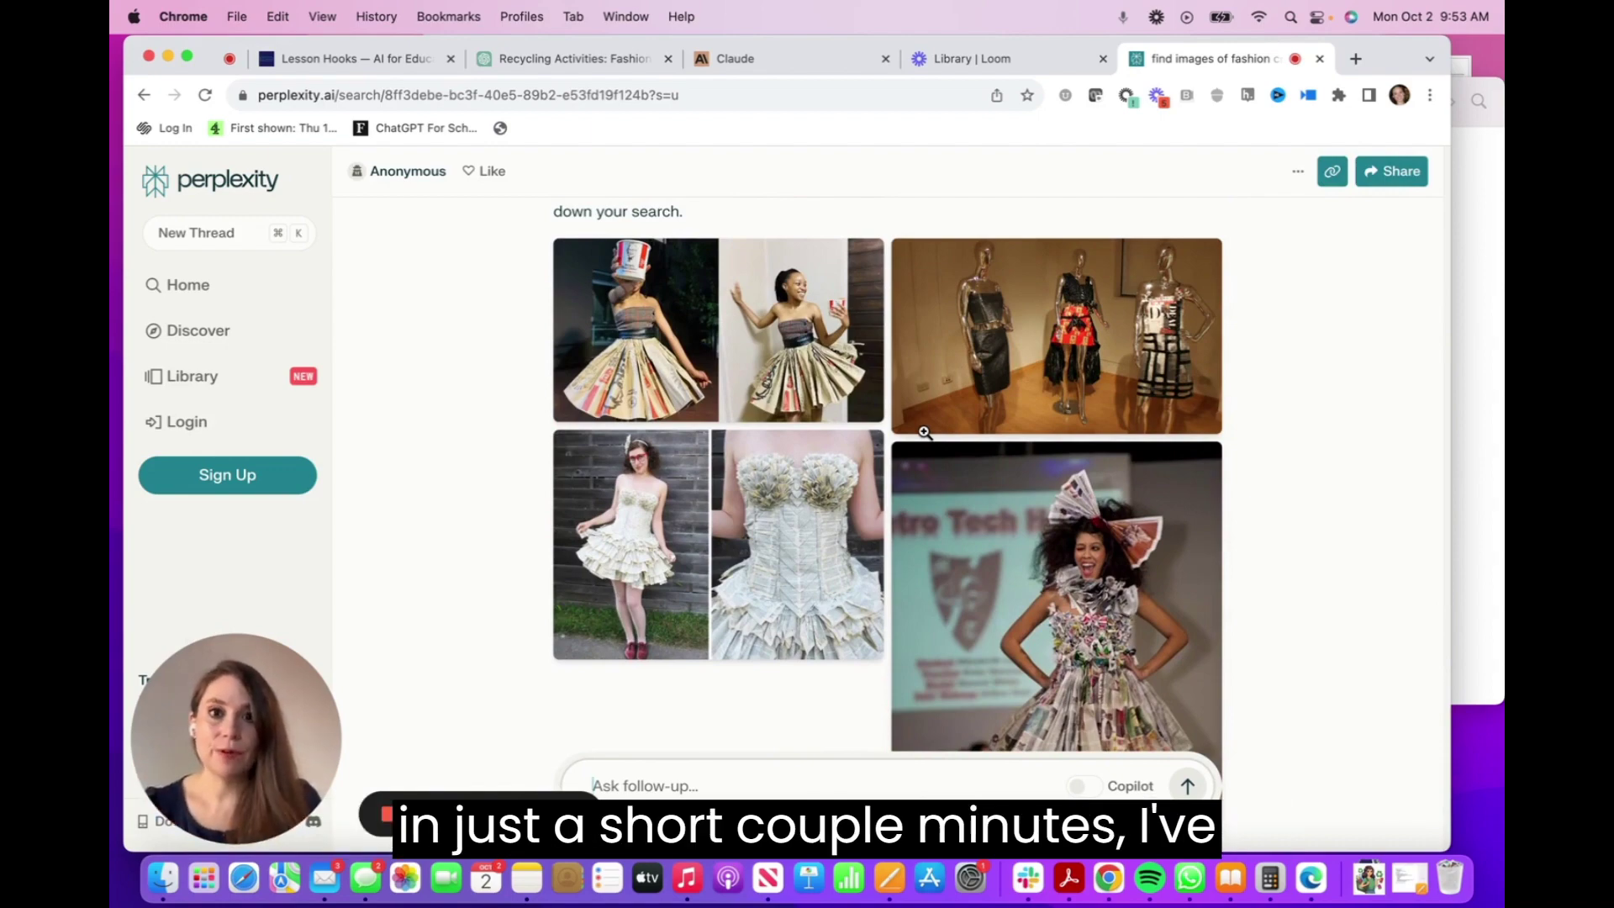
{"action": "left_click", "coordinate": [361, 58]}
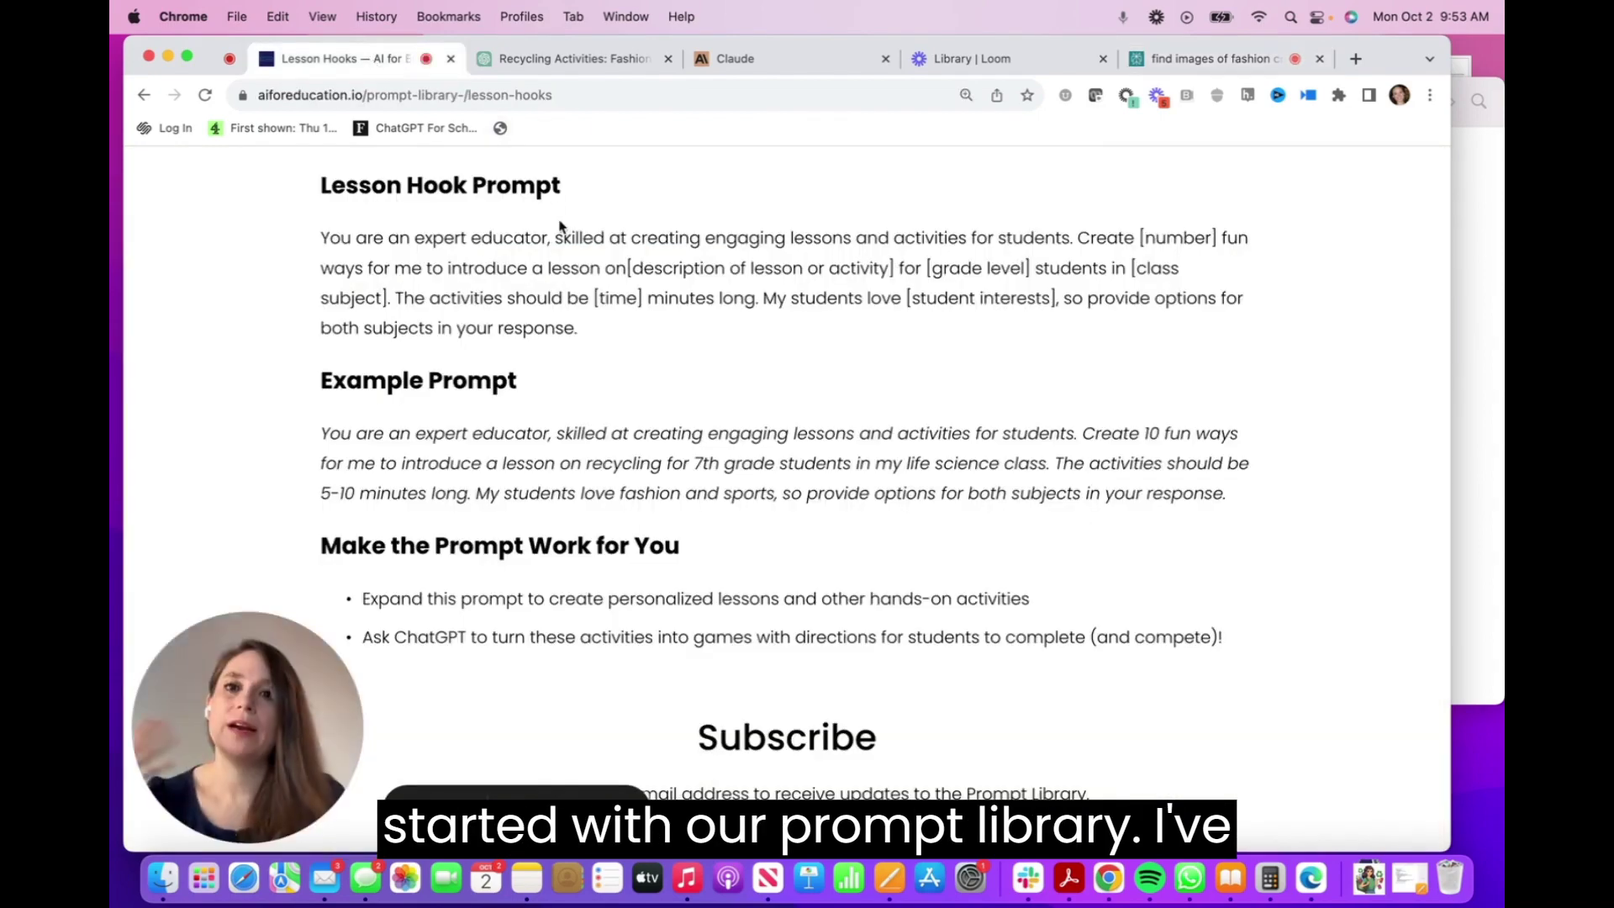
- Glance at ChatGPT's collage plan, then show Claude's '10 Quick Recycling Lessons for Fashion and Sports Fans' chat
{"action": "left_click", "coordinate": [579, 59]}
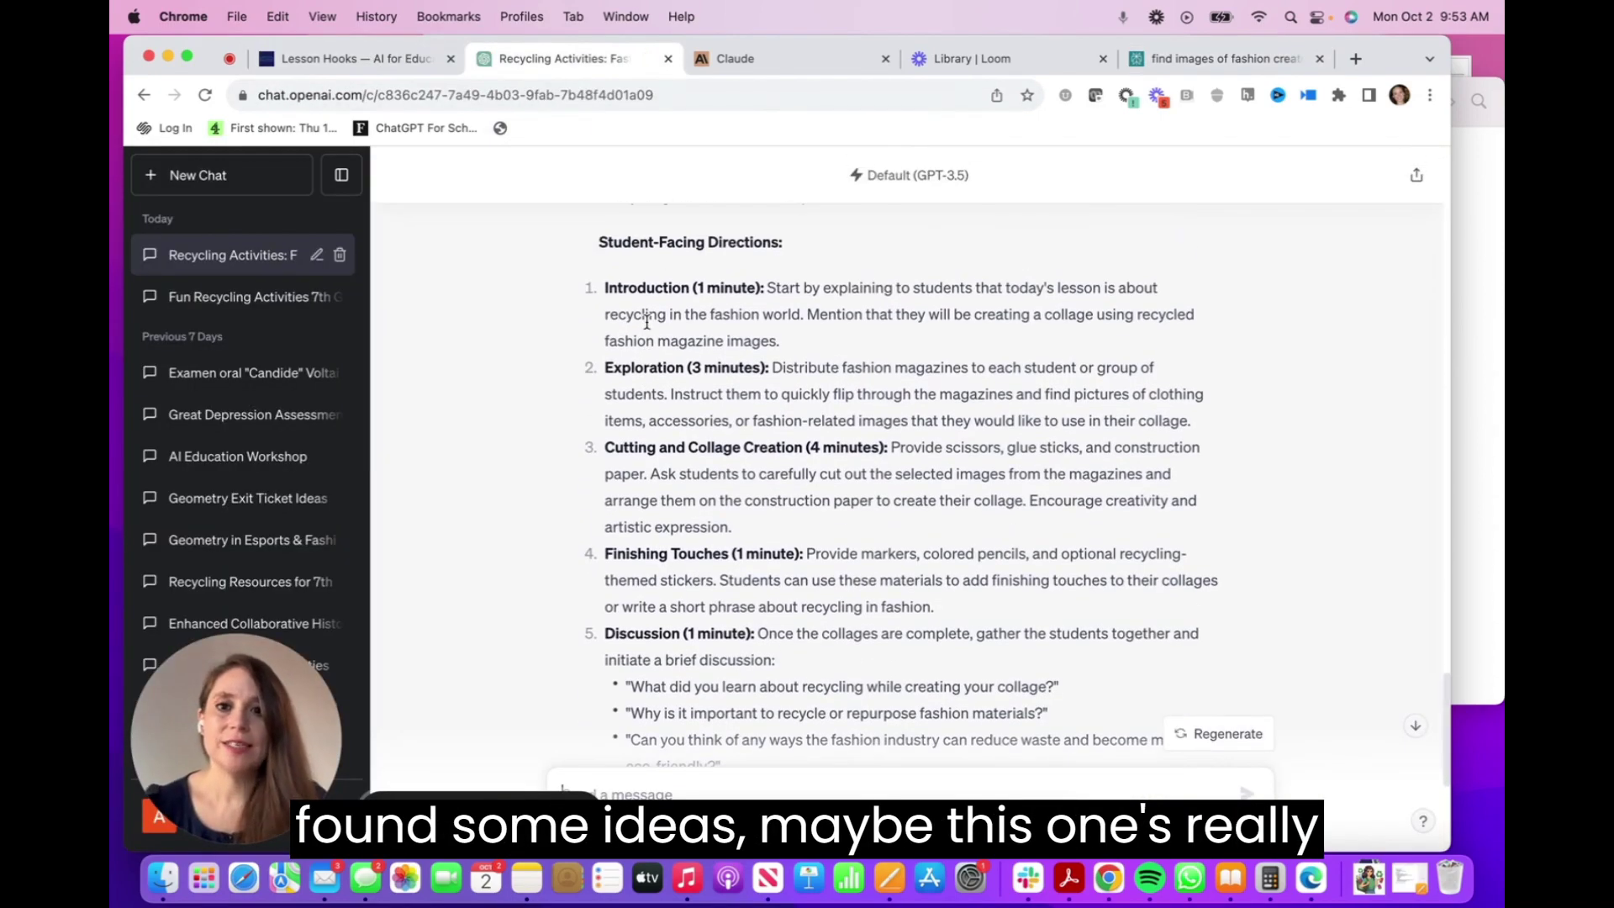
{"action": "left_click", "coordinate": [744, 58]}
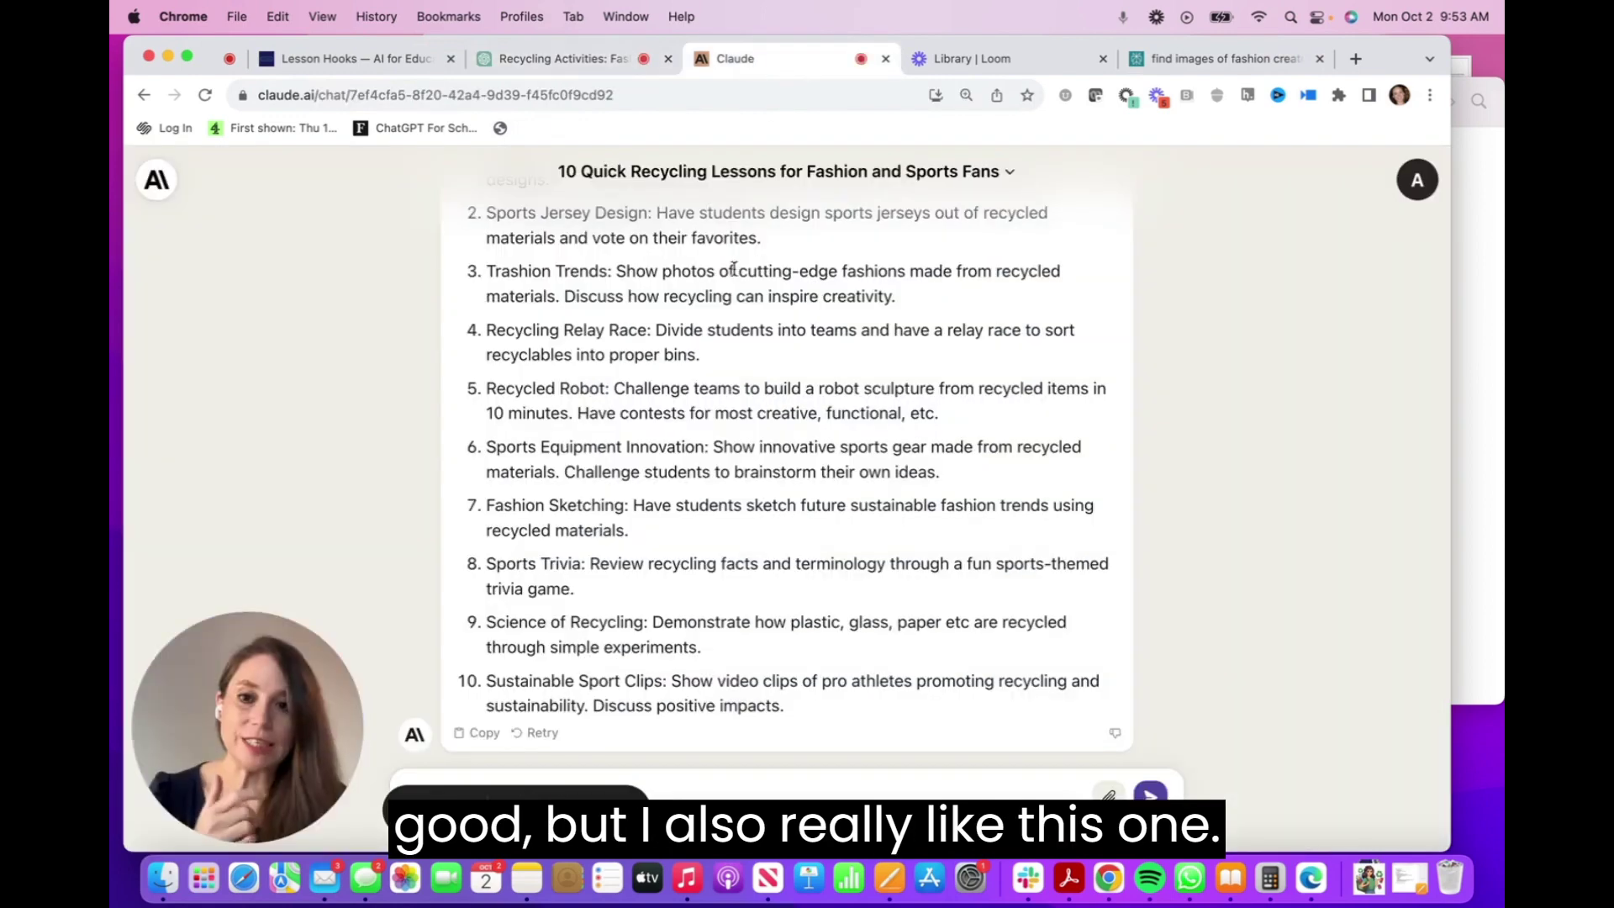